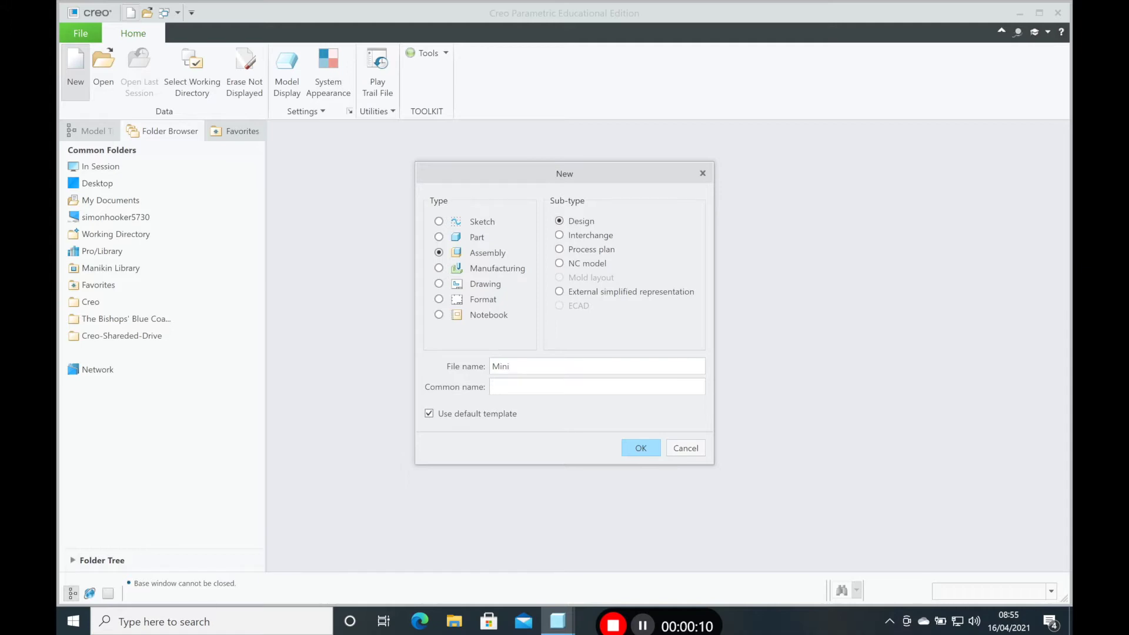
- Create a design assembly named Minifigure from the default template and place legs_waist.asm in it with the Default constraint
type("figure")
key("Return")
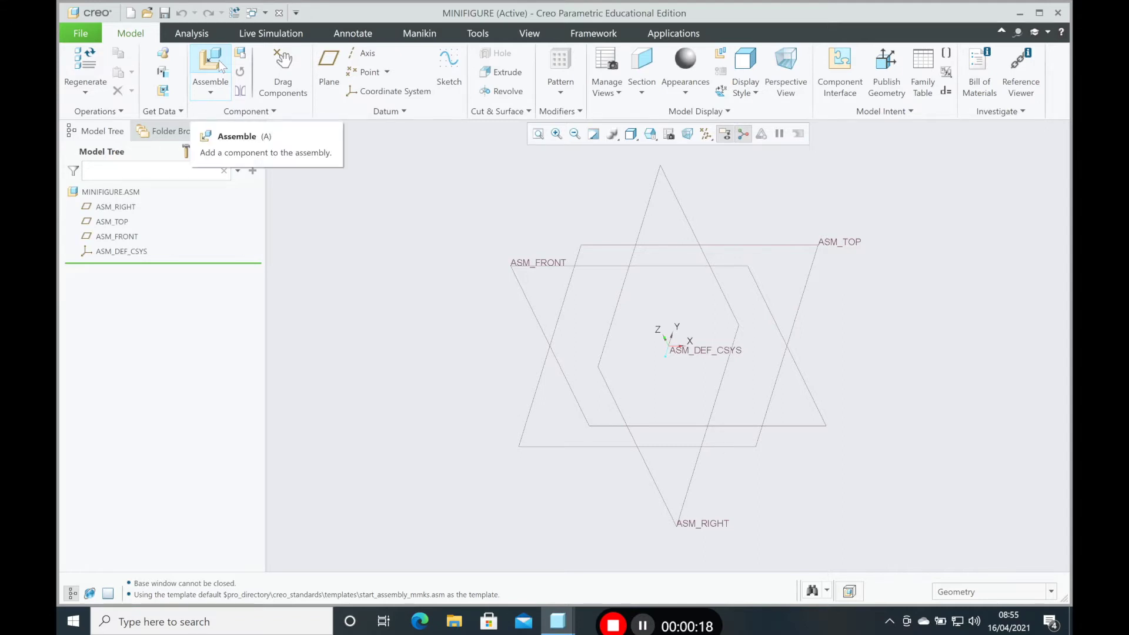
left_click(221, 65)
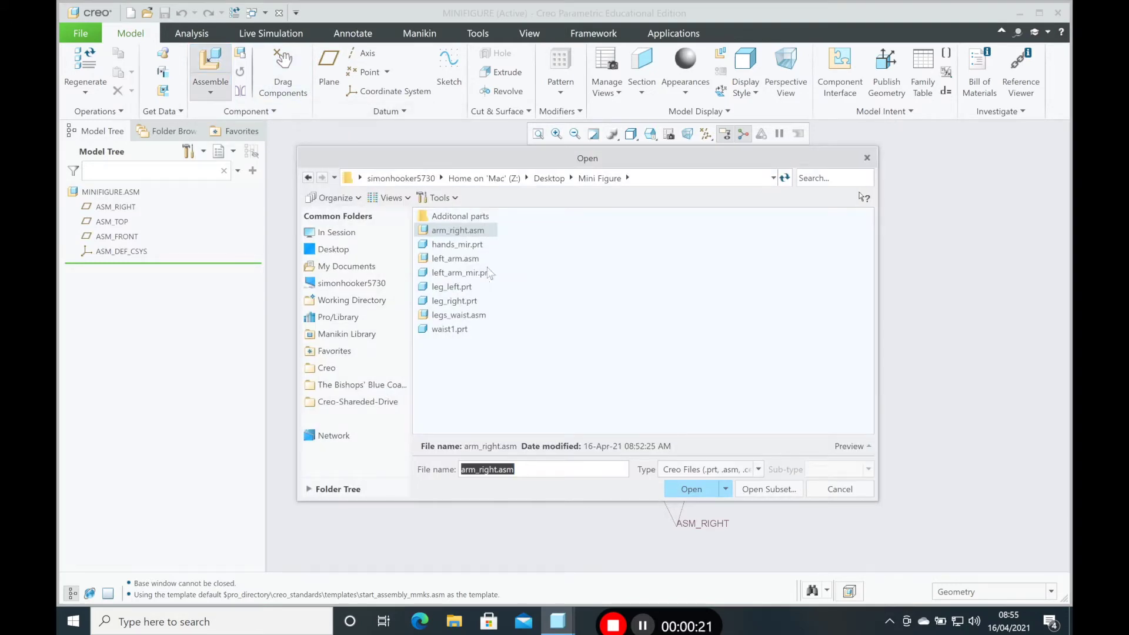
left_click(482, 315)
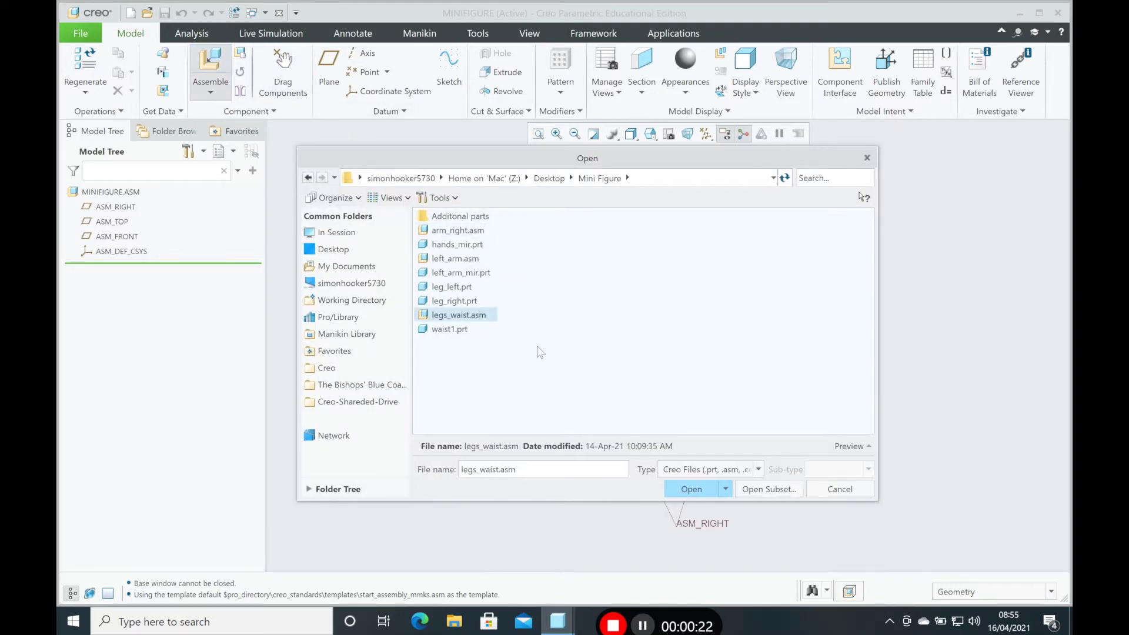
left_click(706, 490)
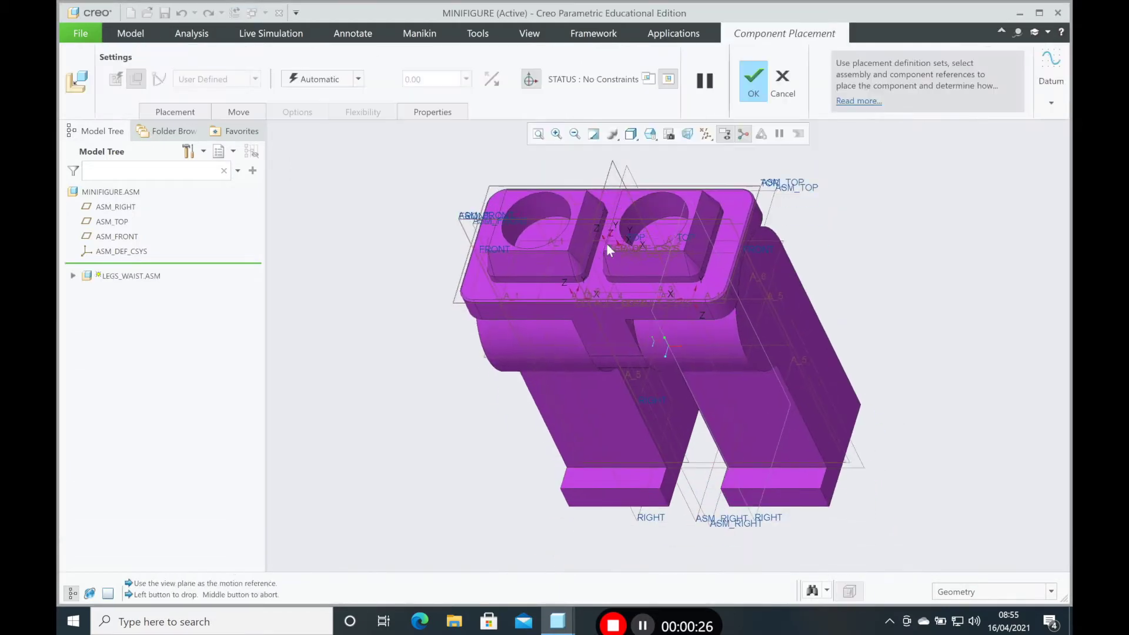
left_click(357, 79)
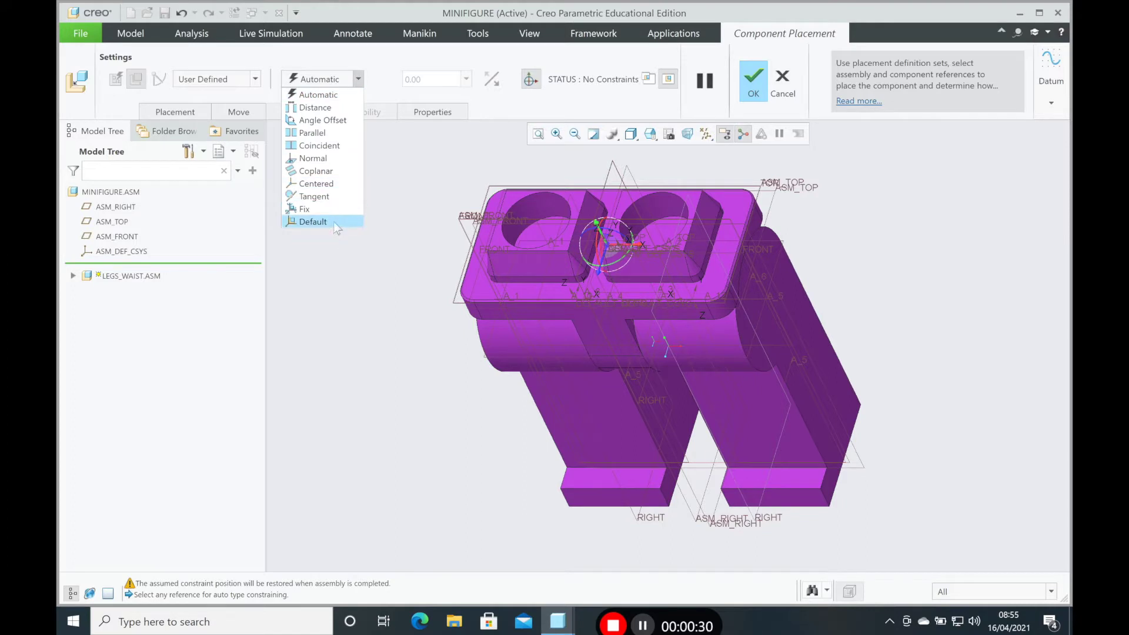
left_click(333, 221)
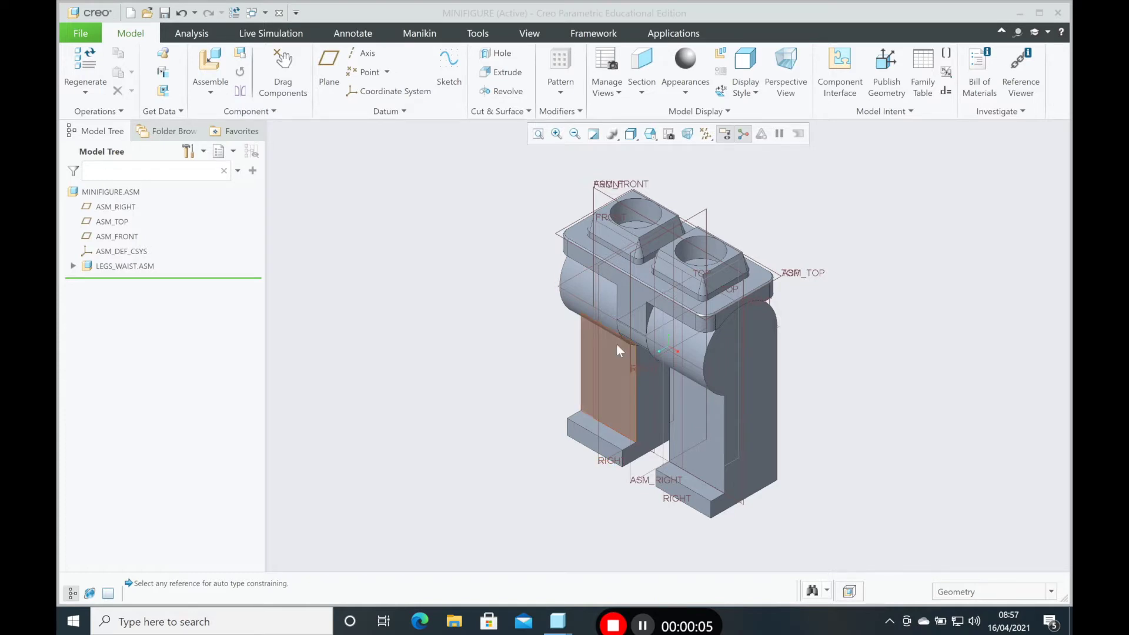
- Insert body_part.prt from the Additonal parts folder and drop it above the legs
left_click(210, 59)
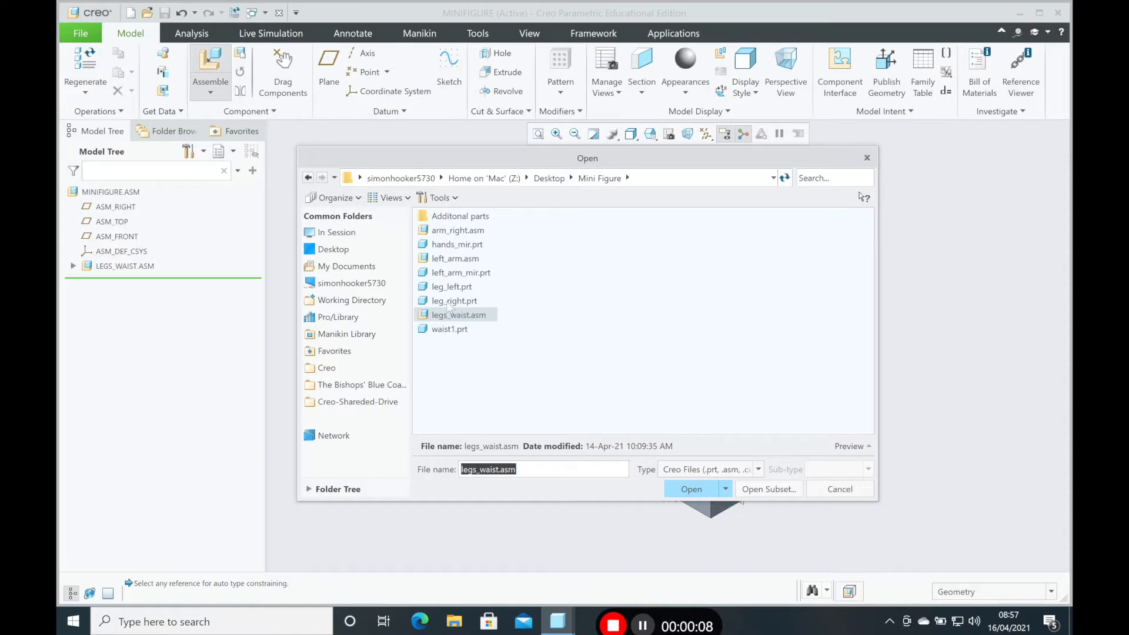
double_click(442, 216)
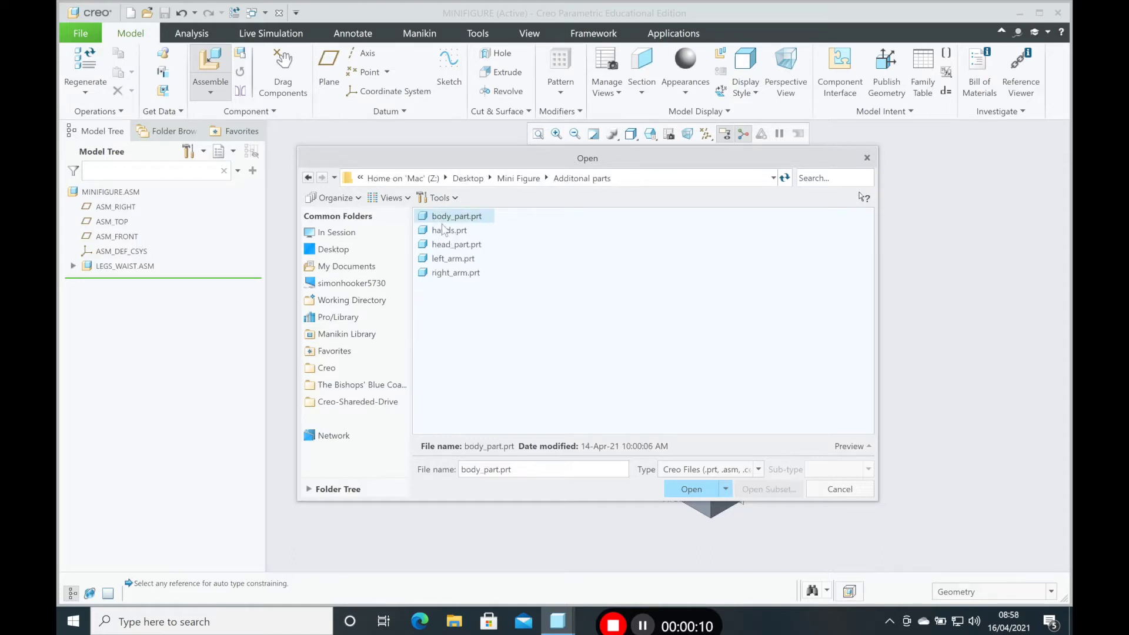
left_click(691, 489)
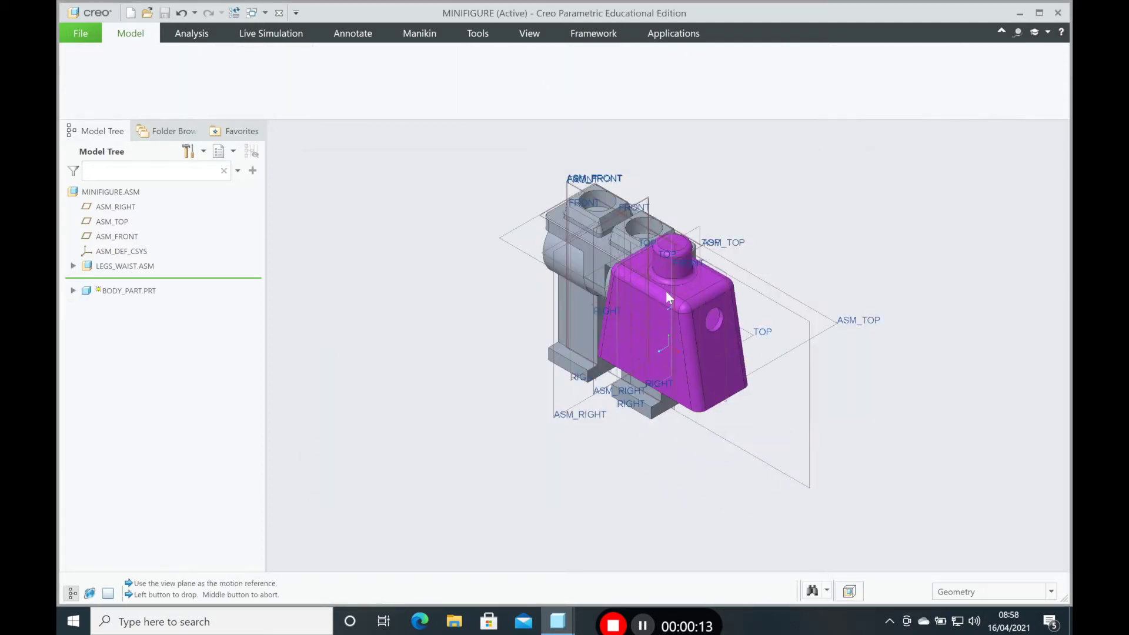
left_click(696, 185)
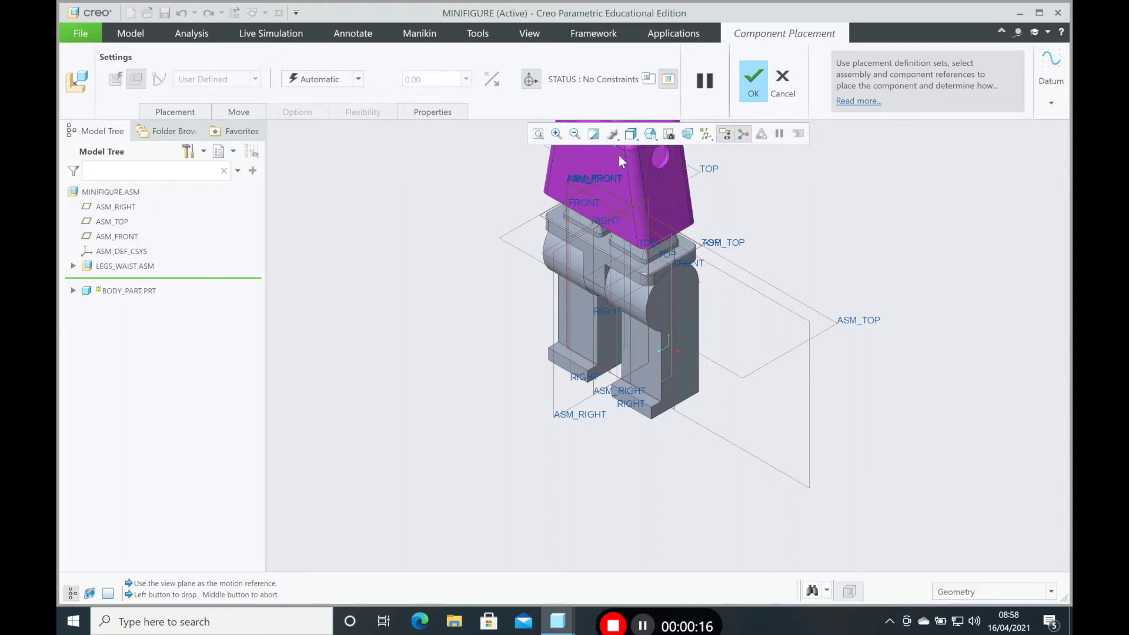
left_click(619, 156)
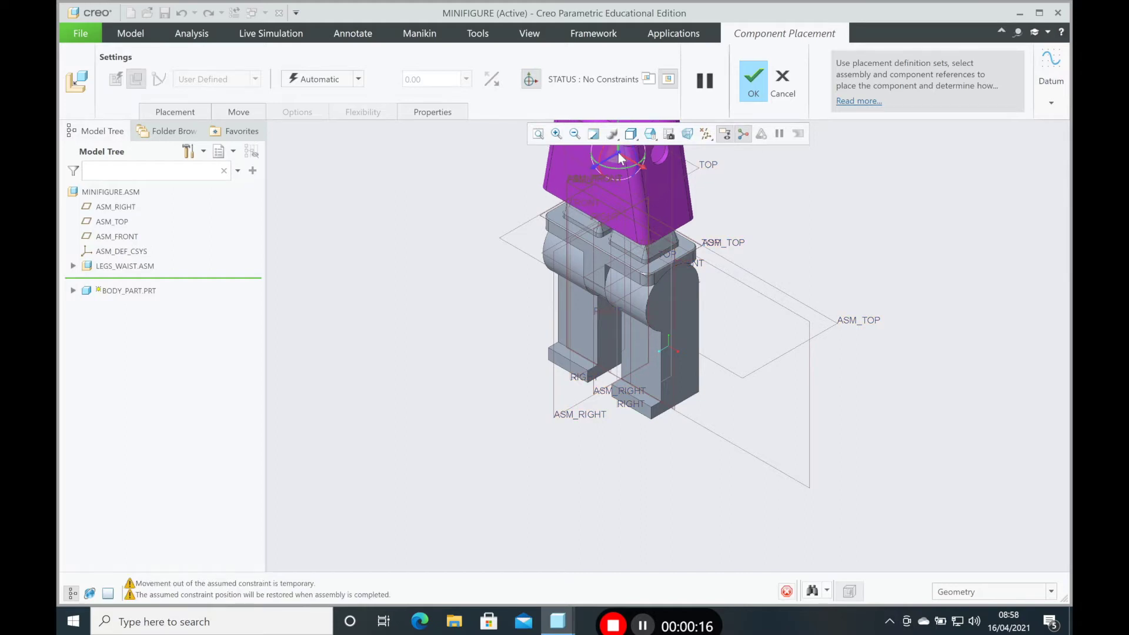
- Raise the body part clear of the waist and turn it slightly with the 3D dragger
scroll(438, 449, "up", 3)
scroll(475, 265, "up", 2)
scroll(471, 418, "down", 4)
scroll(471, 417, "up", 1)
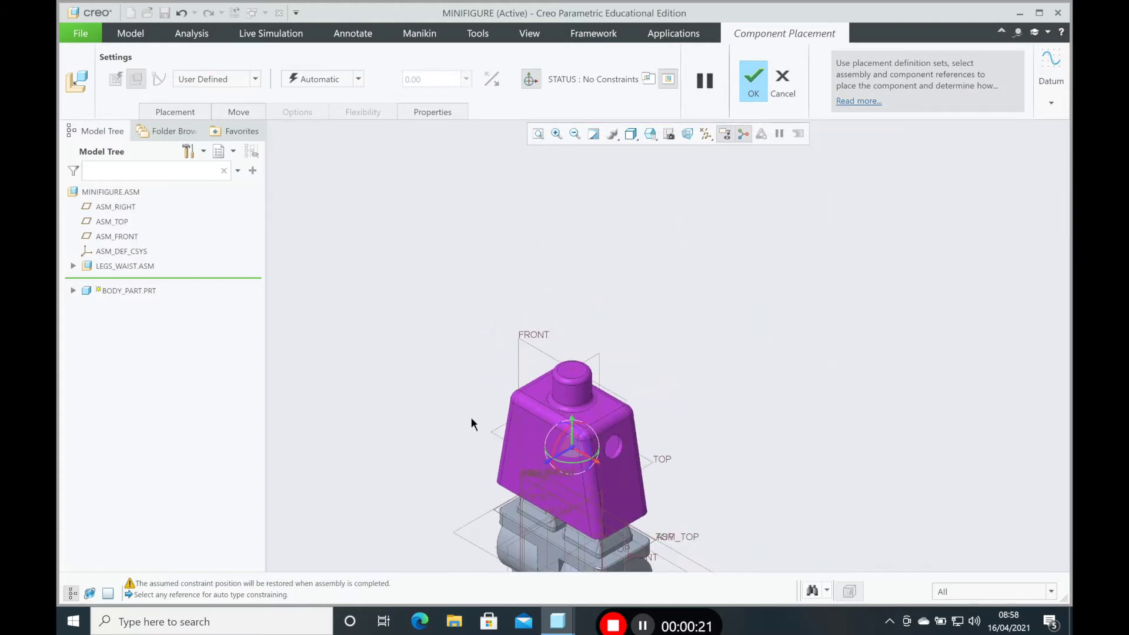
scroll(497, 505, "down", 3)
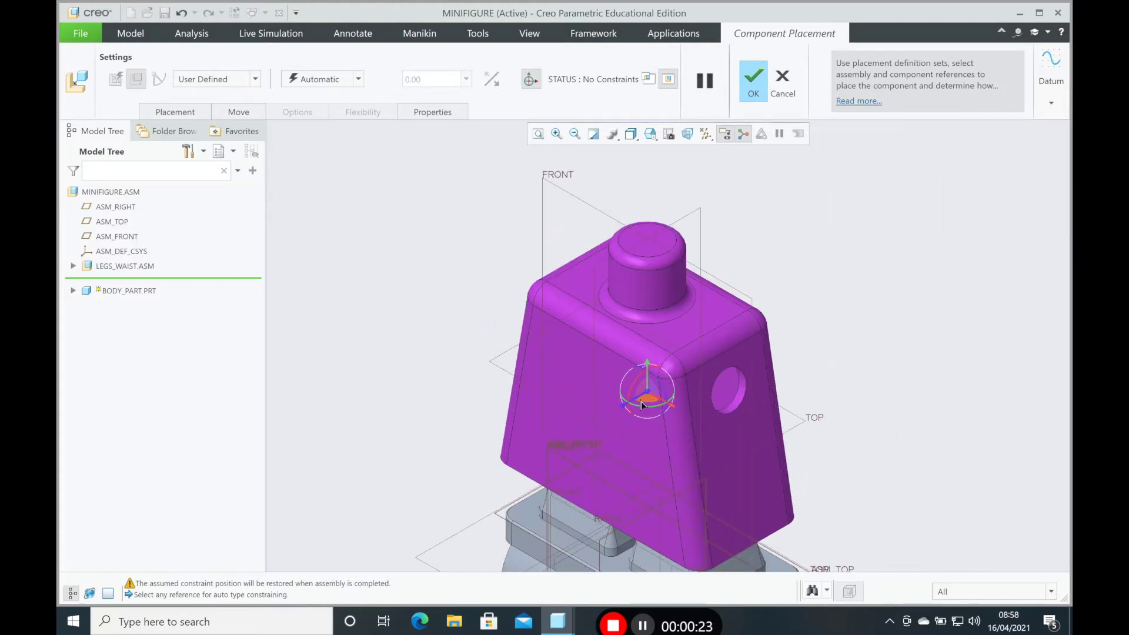
mouse_move(646, 407)
left_mouse_down()
mouse_move(659, 407)
mouse_move(629, 413)
left_mouse_up()
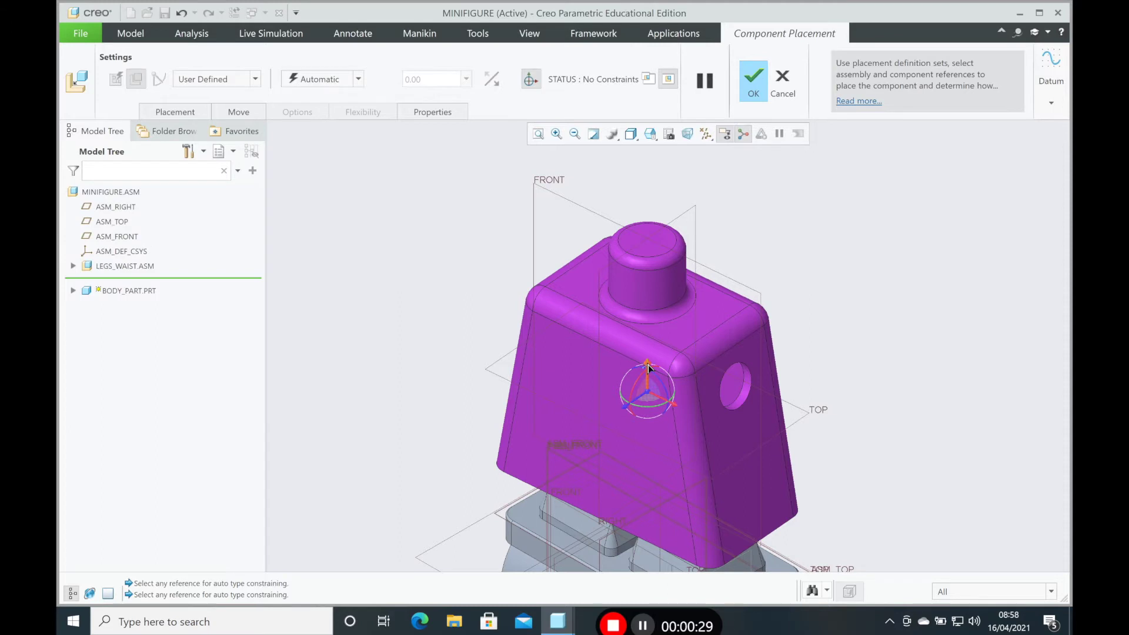
left_click_drag(647, 367, 647, 318)
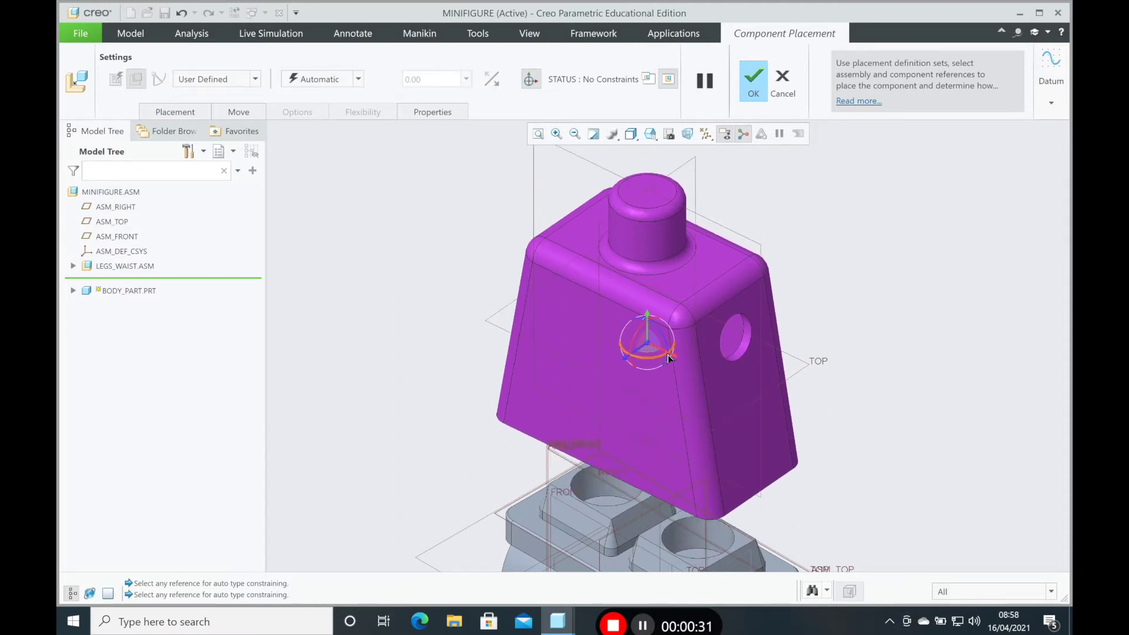
mouse_move(675, 355)
left_mouse_down()
mouse_move(708, 381)
mouse_move(682, 356)
left_mouse_up()
- Constrain the front face of the waist coincident with the front face of the body part
scroll(586, 430, "down", 3)
scroll(586, 430, "up", 2)
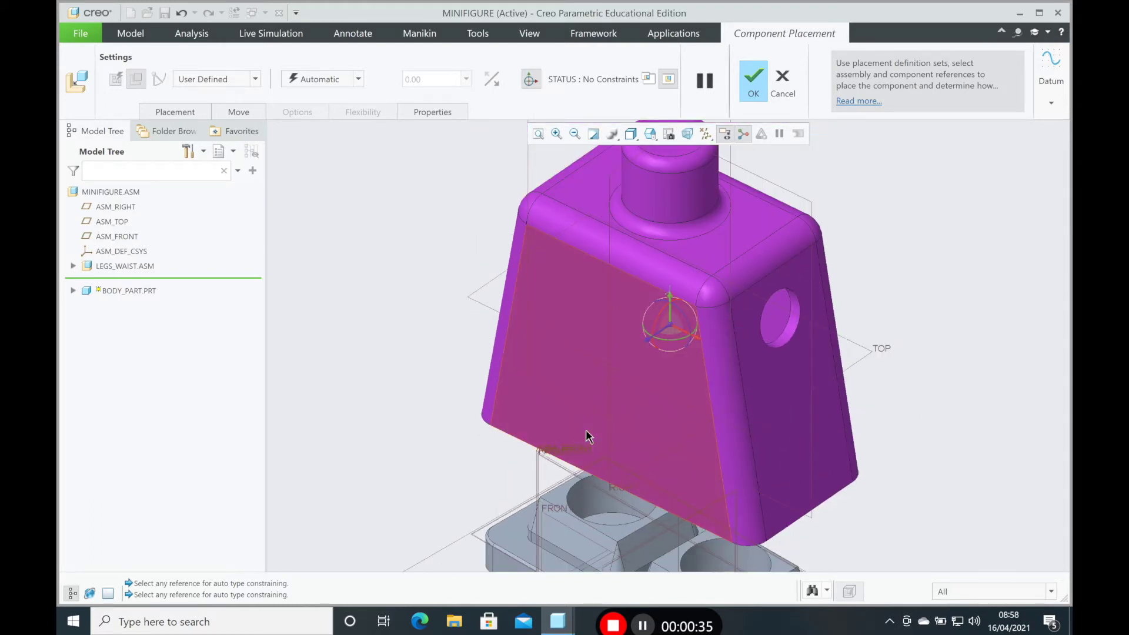
scroll(595, 540, "up", 3)
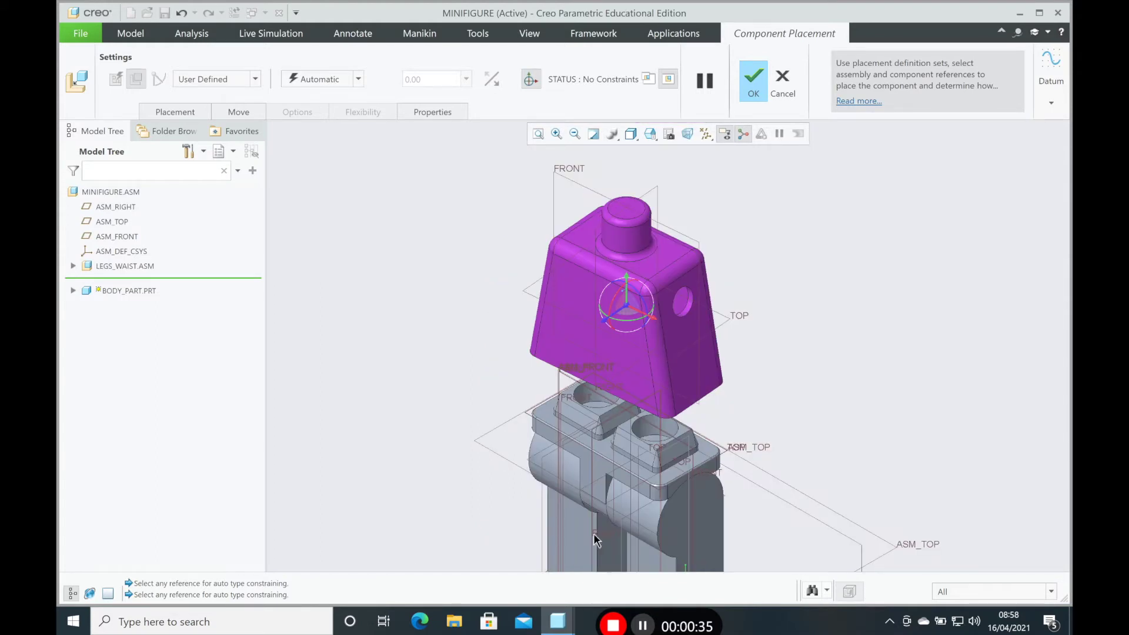
scroll(595, 540, "down", 2)
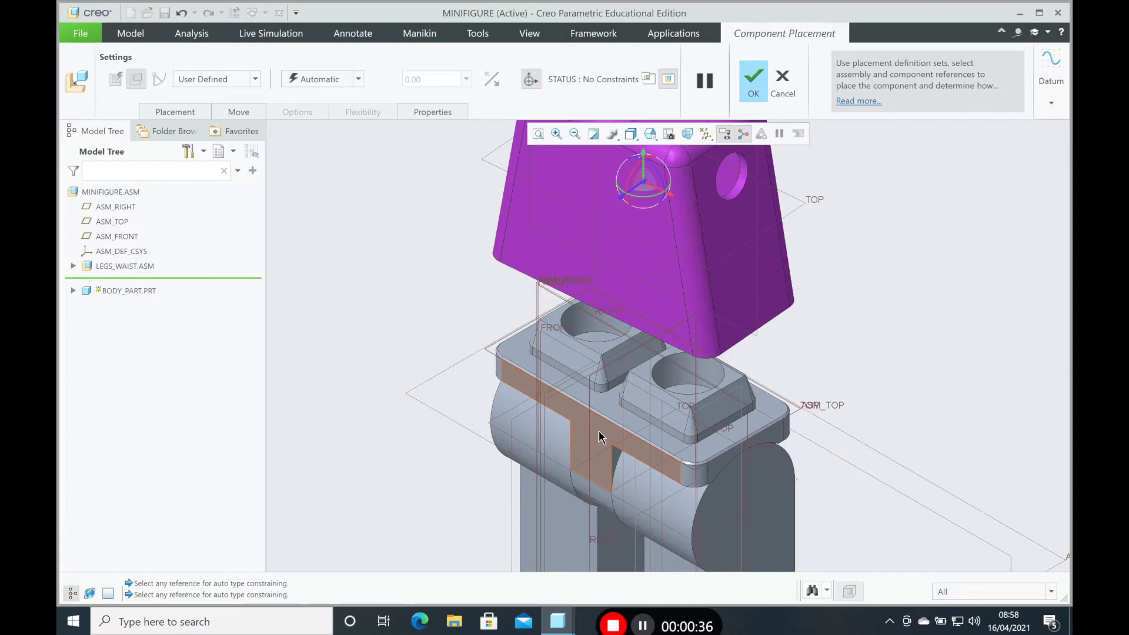
left_click(599, 437)
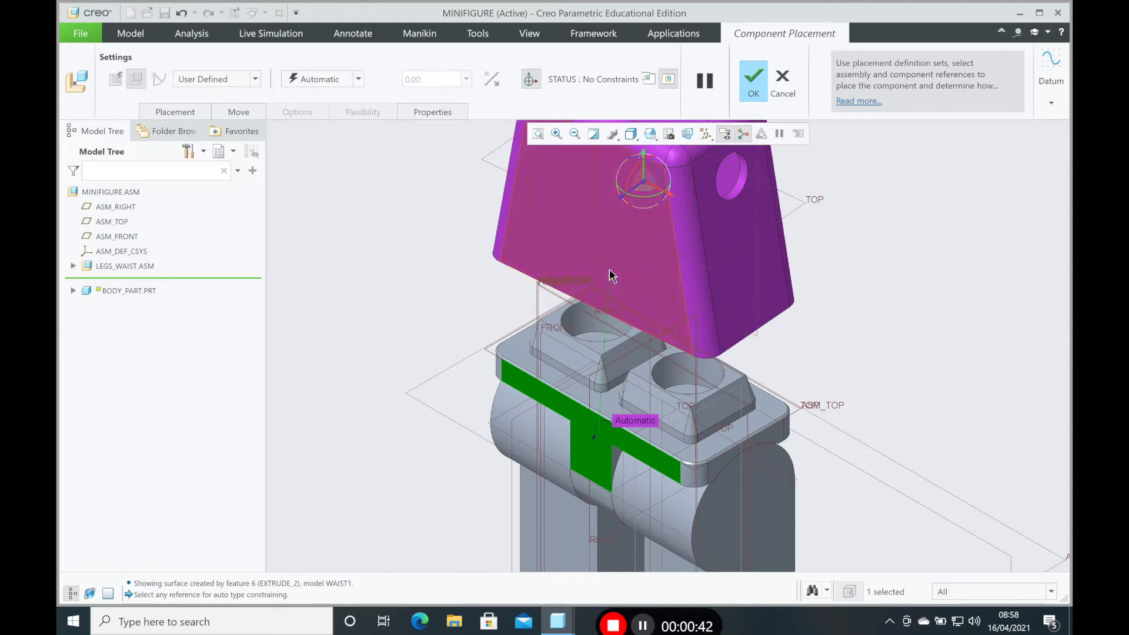
left_click(610, 275)
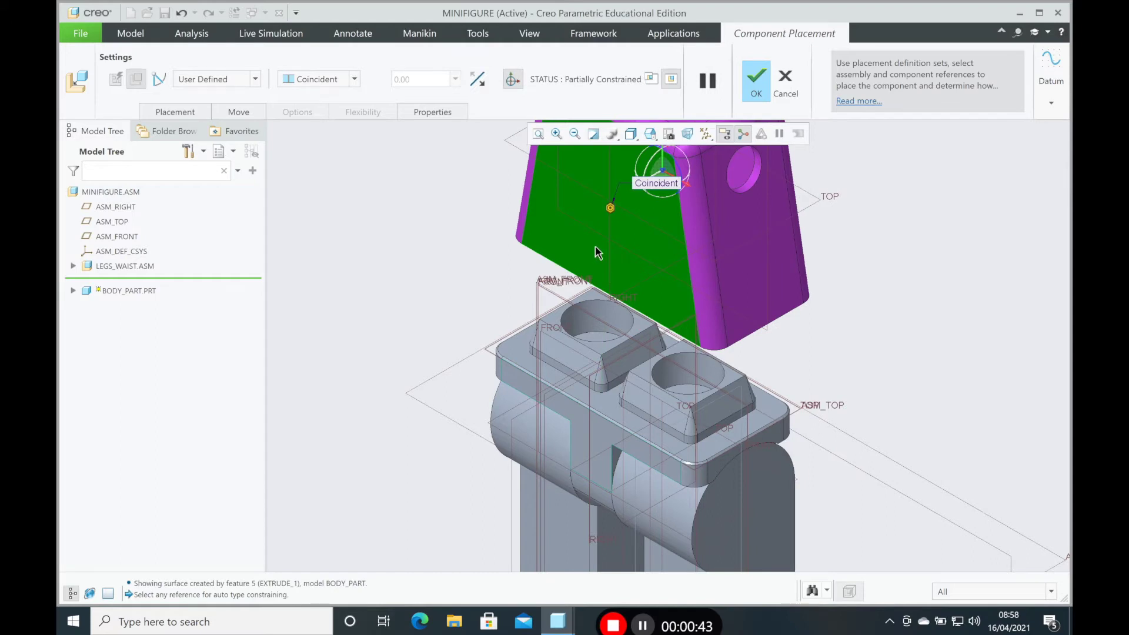
- Make the underside of the body part coincident with the upper surface of the waist plate
left_click(728, 456)
middle_click_drag(801, 349, 769, 329)
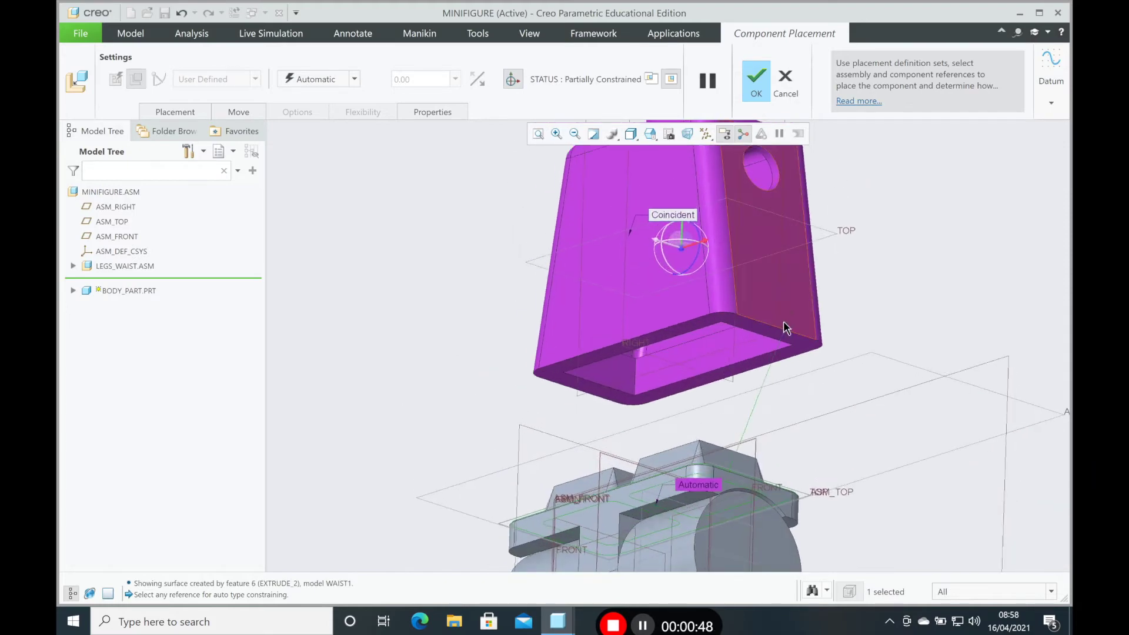
left_click(766, 332)
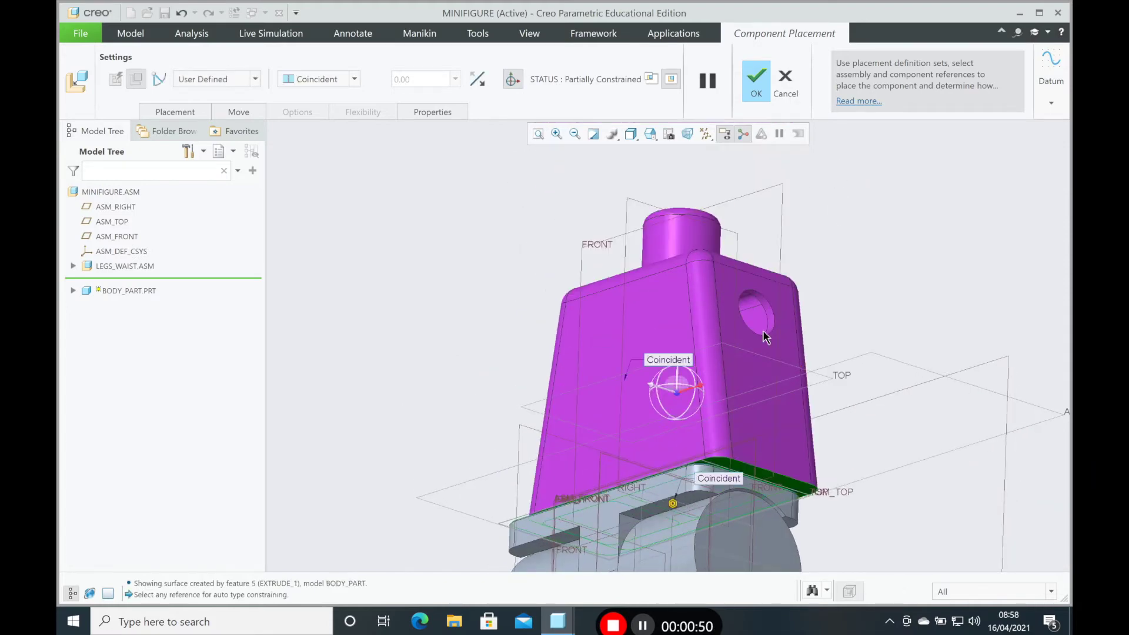
- Make the body part's RIGHT datum plane coincident with ASM_RIGHT and accept the placement
middle_click_drag(848, 357, 851, 399)
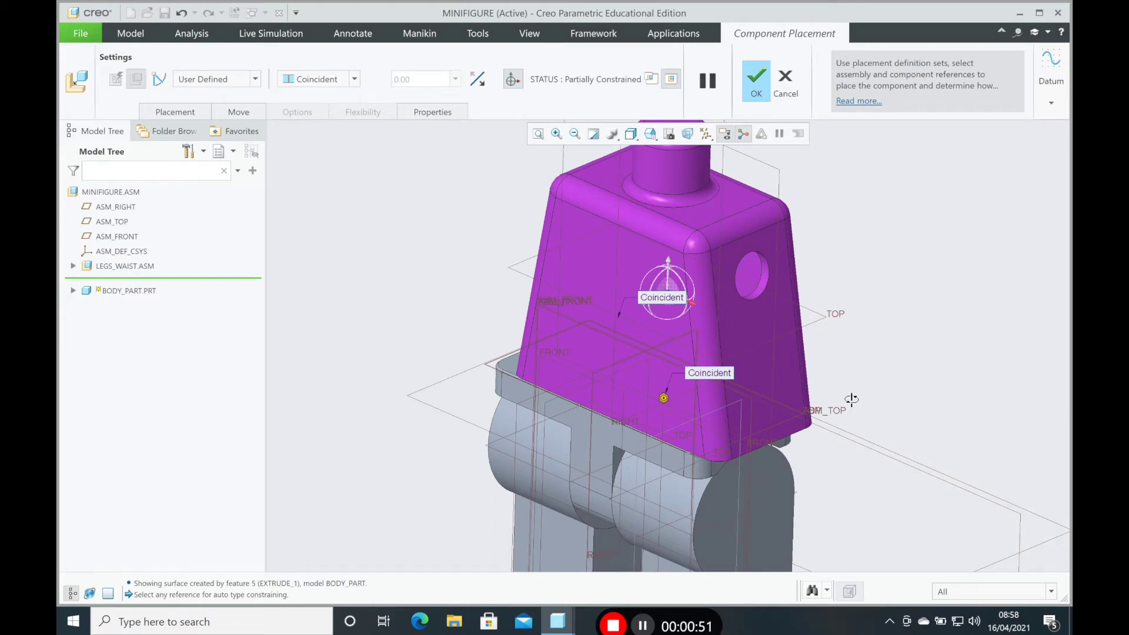
scroll(852, 399, "down", 3)
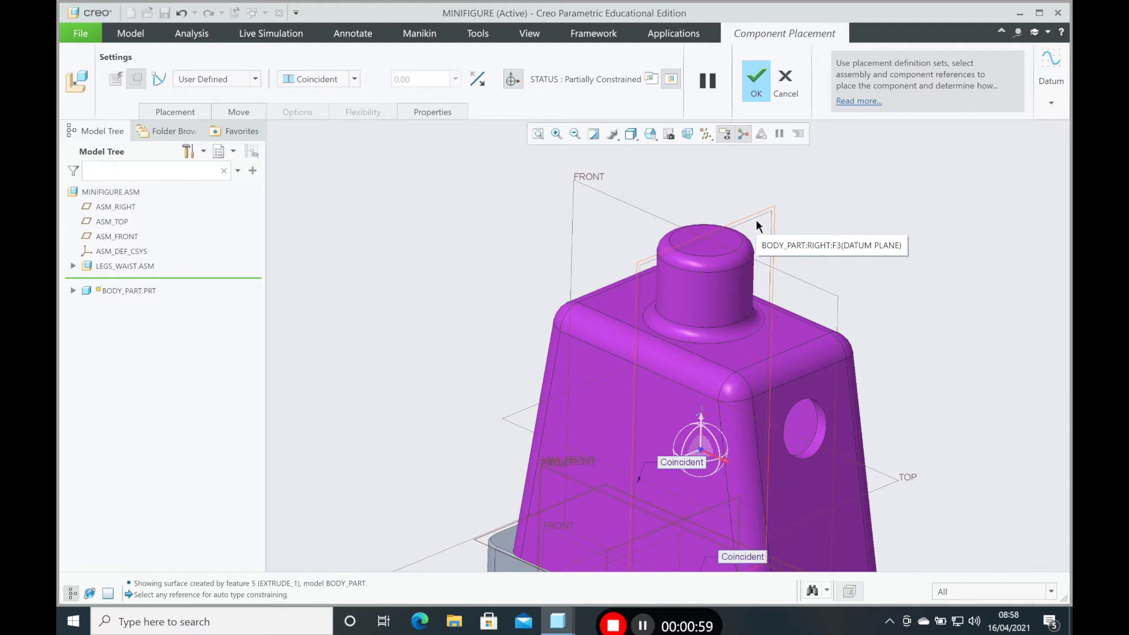
left_click(755, 222)
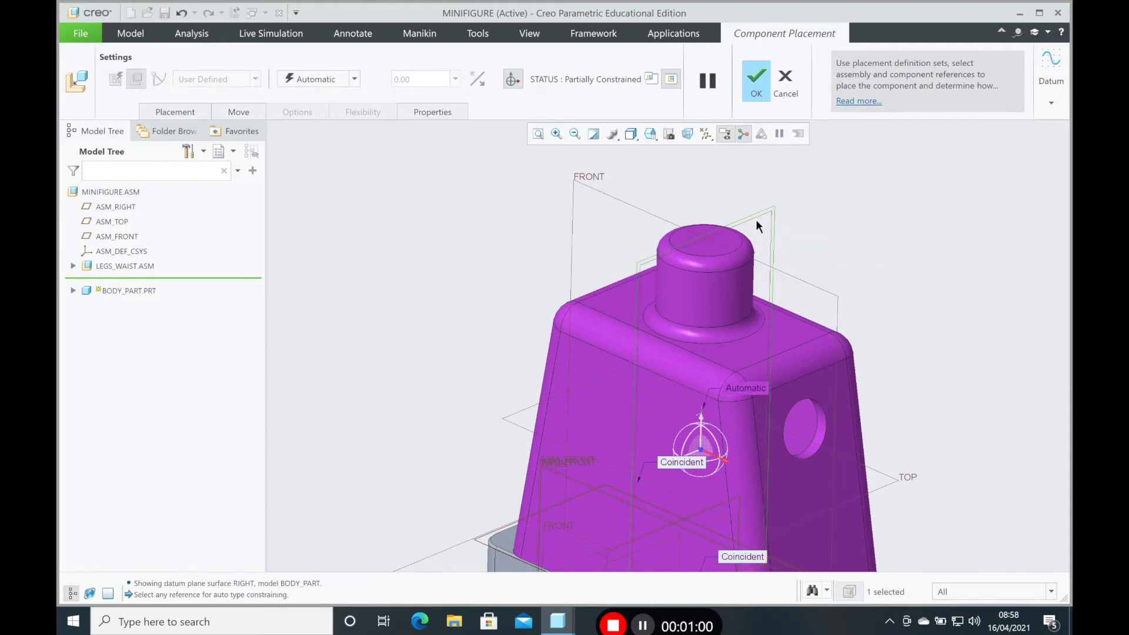
left_click(114, 208)
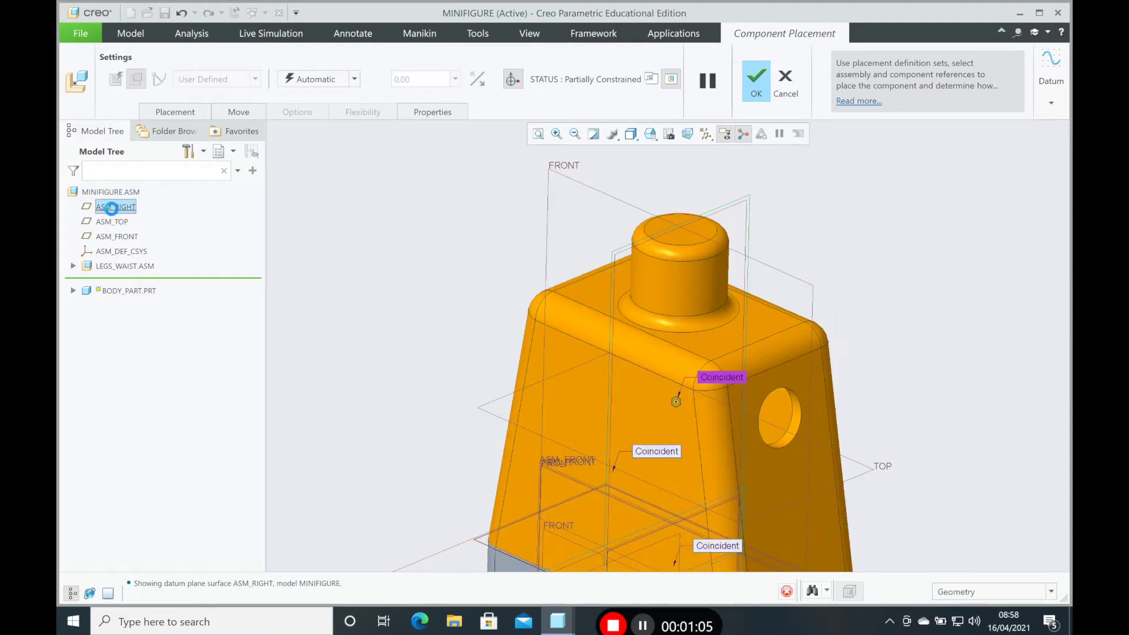
scroll(431, 310, "down", 2)
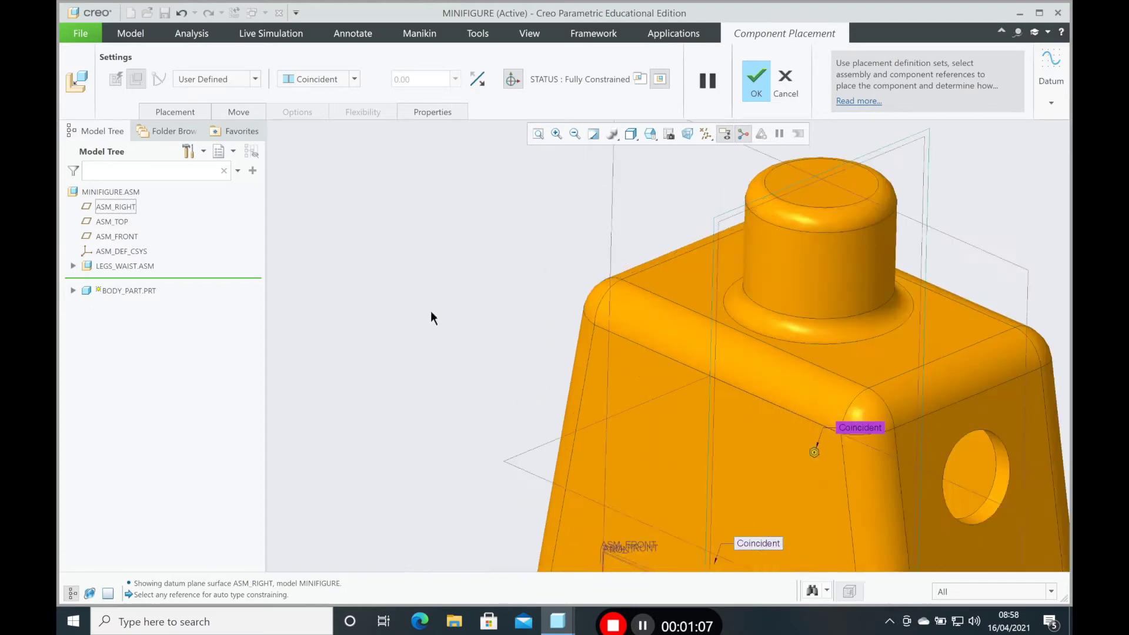
scroll(430, 315, "up", 6)
scroll(513, 464, "down", 2)
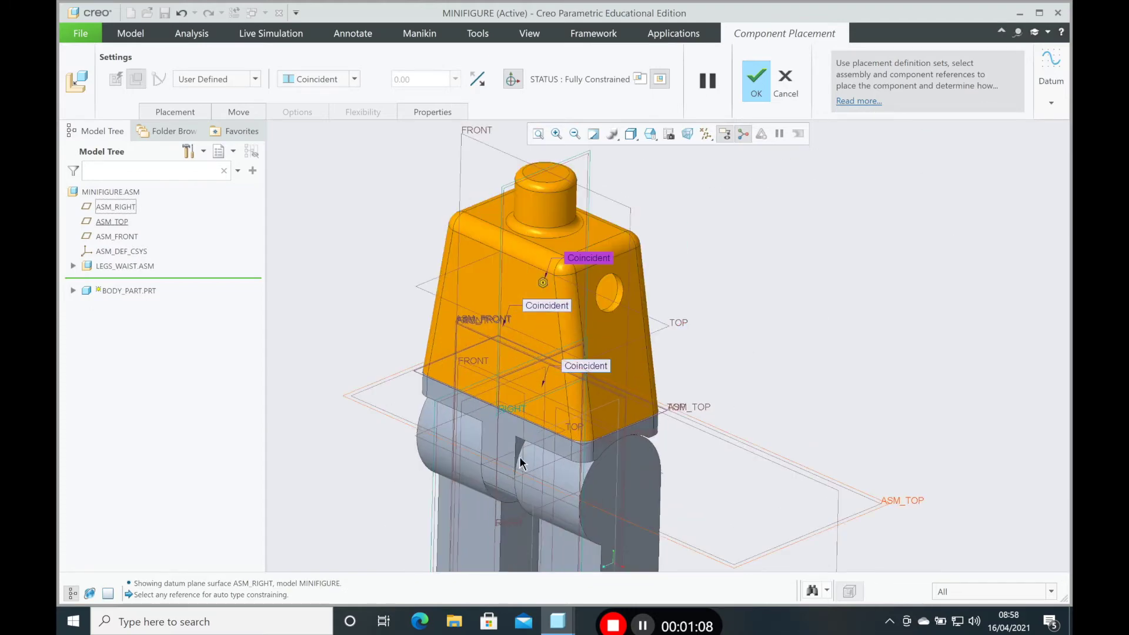
left_click(756, 79)
- Bring head_part.prt from the Additonal parts folder into the assembly and drop it just above the body's neck
middle_click_drag(631, 293, 760, 289)
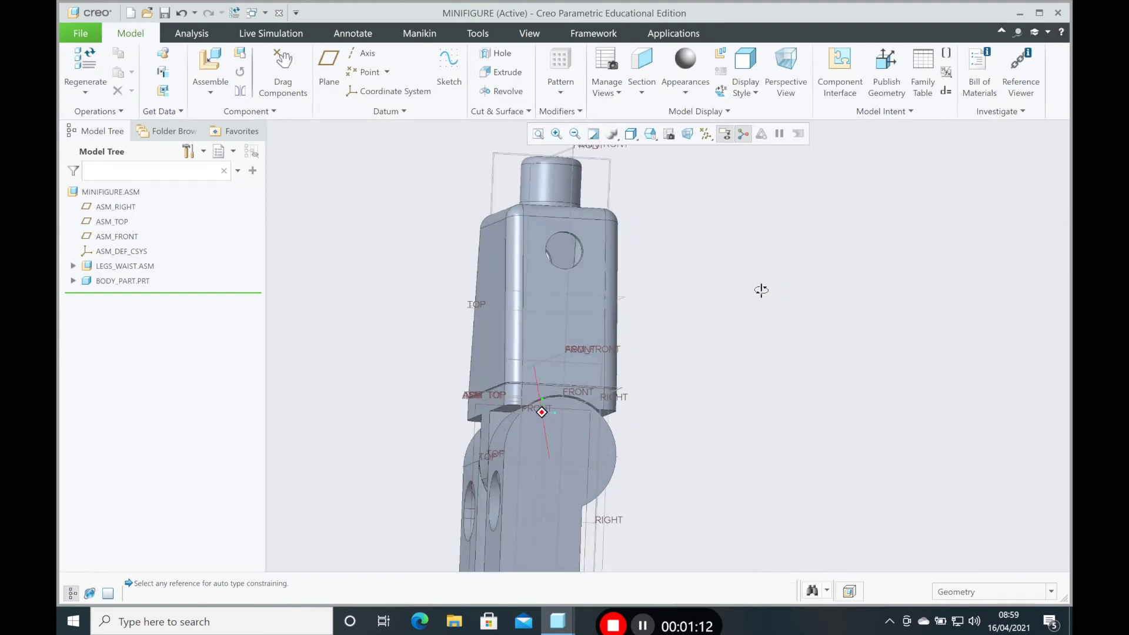
middle_click_drag(761, 290, 621, 288)
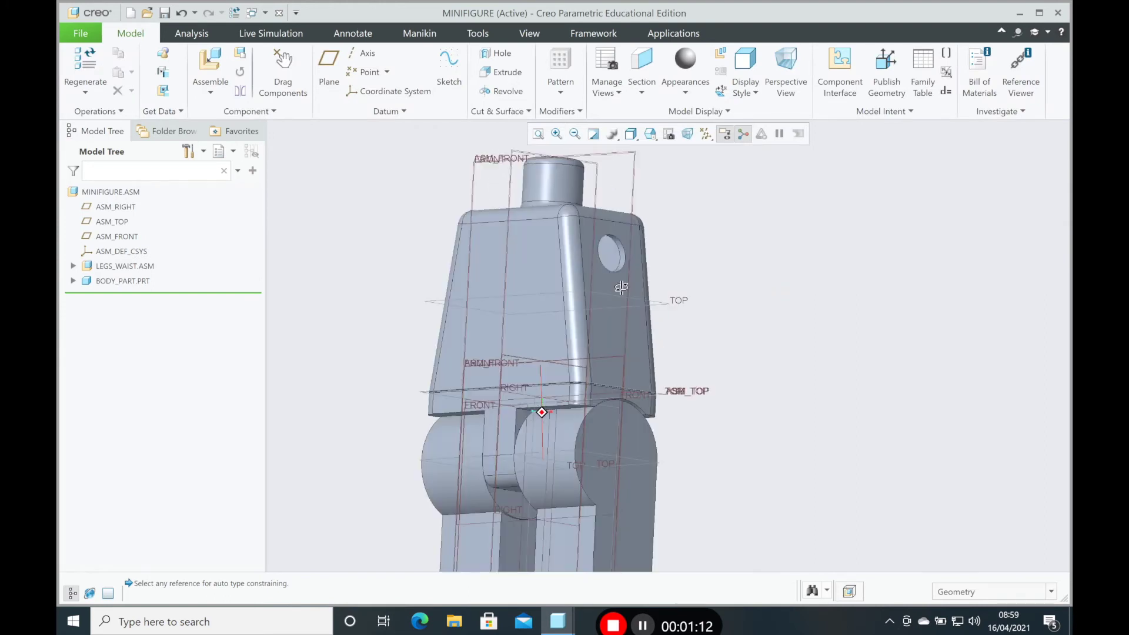
scroll(609, 318, "up", 3)
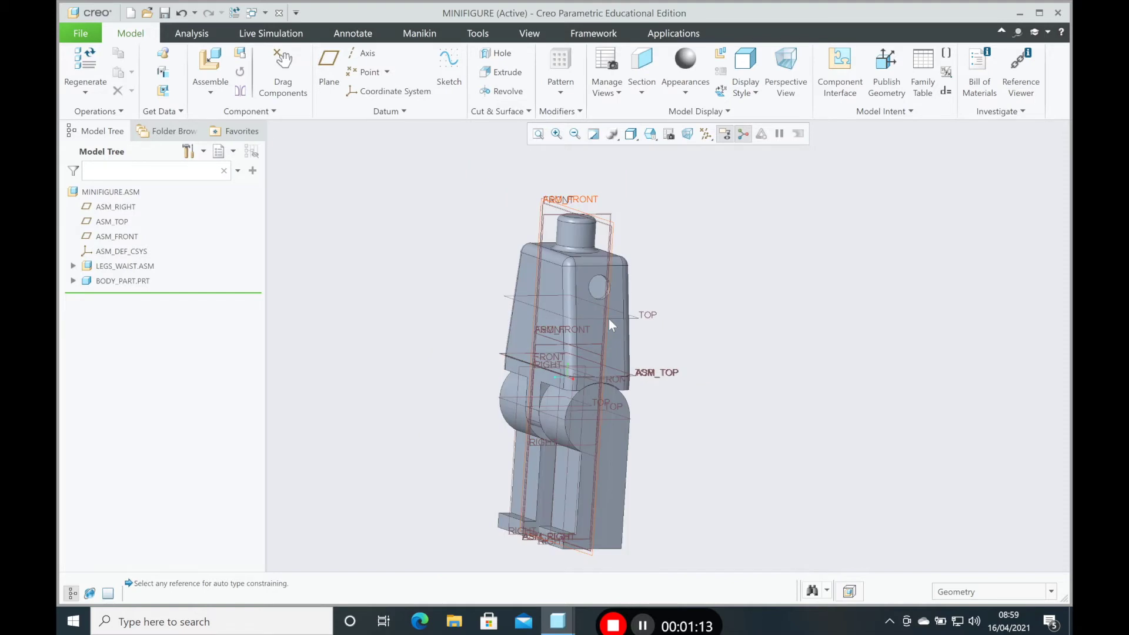
key("ctrl+d")
left_click(212, 82)
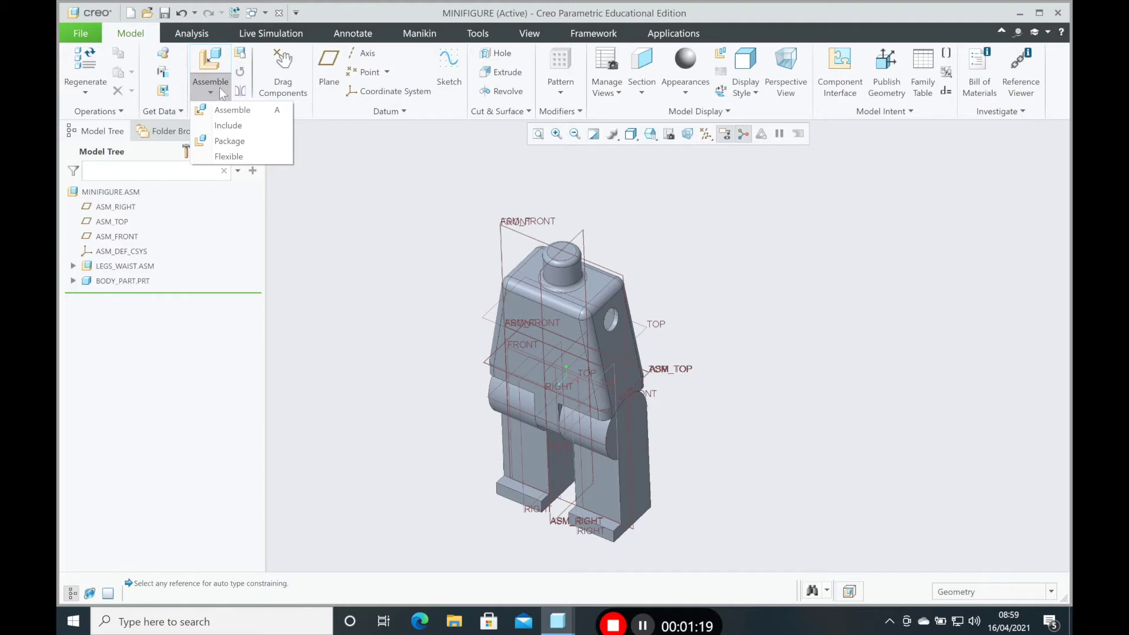
left_click(233, 110)
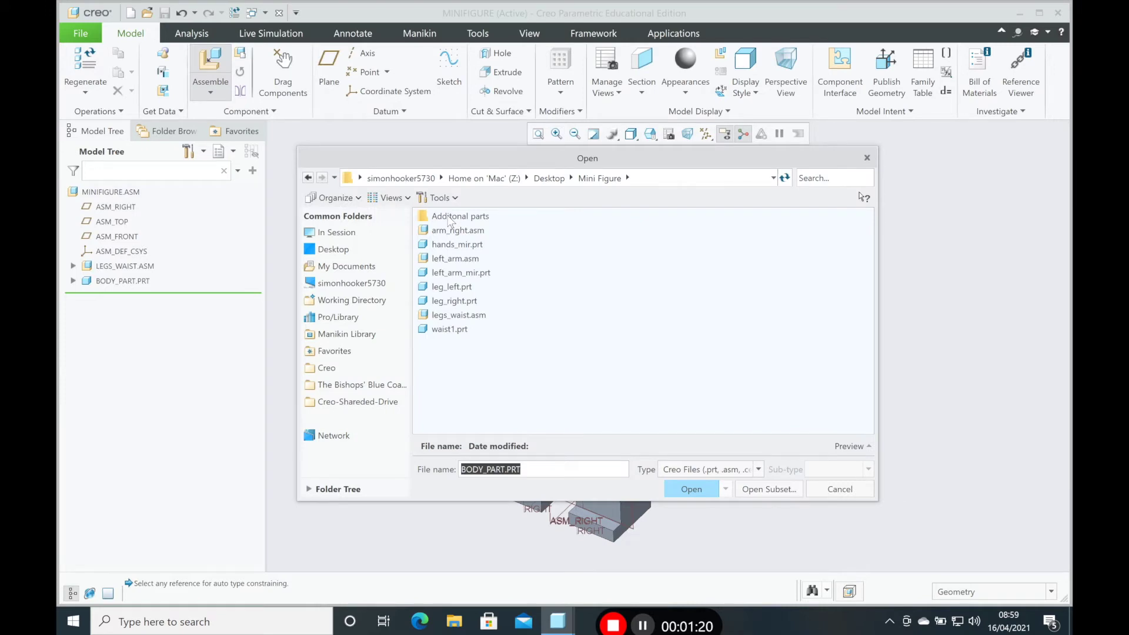
double_click(449, 218)
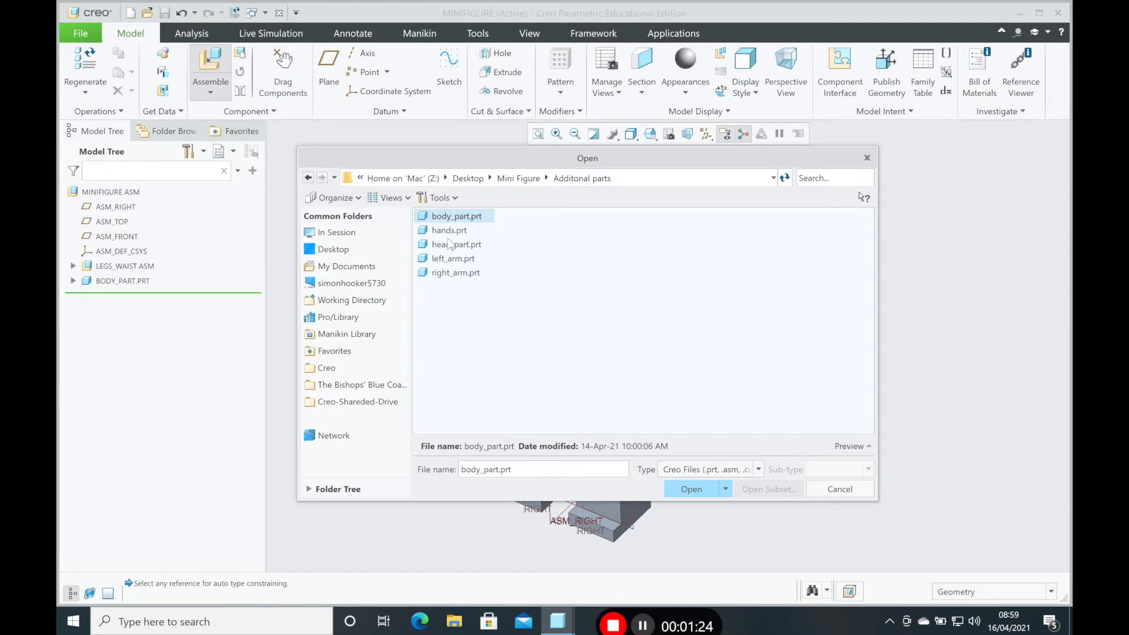
left_click(449, 244)
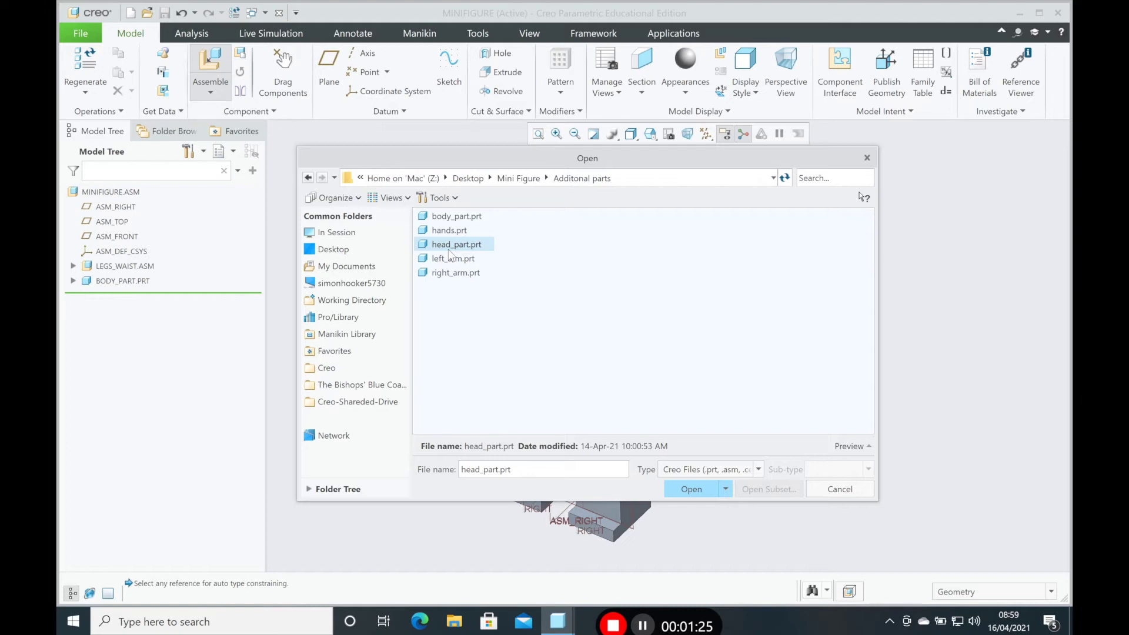
double_click(448, 247)
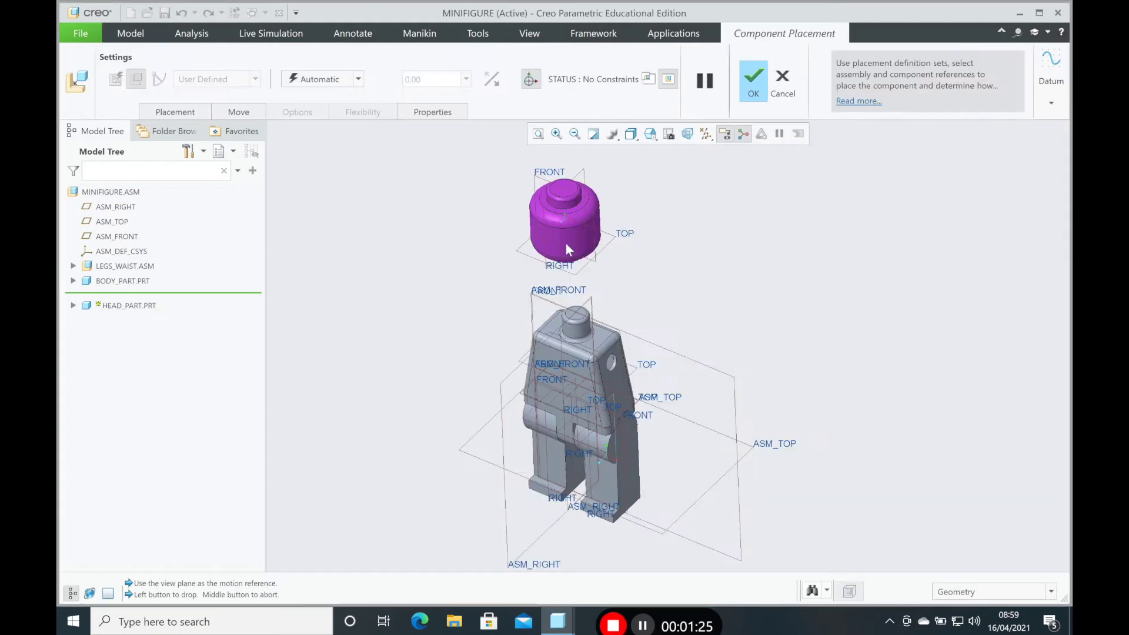
left_click(576, 292)
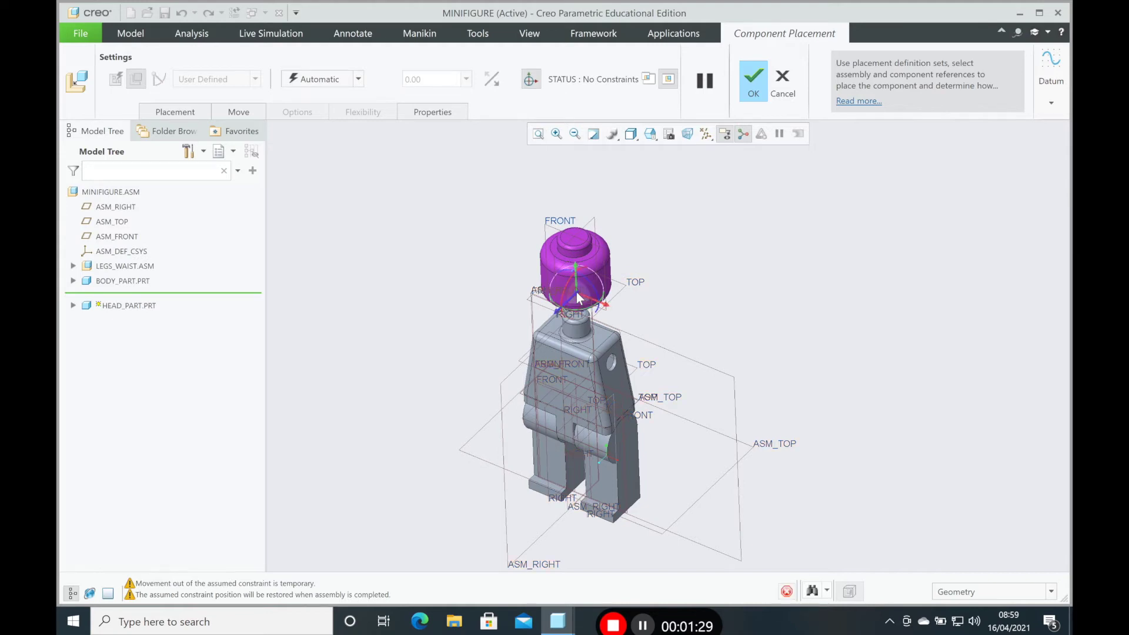
left_click(576, 292)
- Constrain the cylindrical surface of the body's neck peg coincident with the cylindrical collar under the head
middle_click_drag(574, 342, 574, 323)
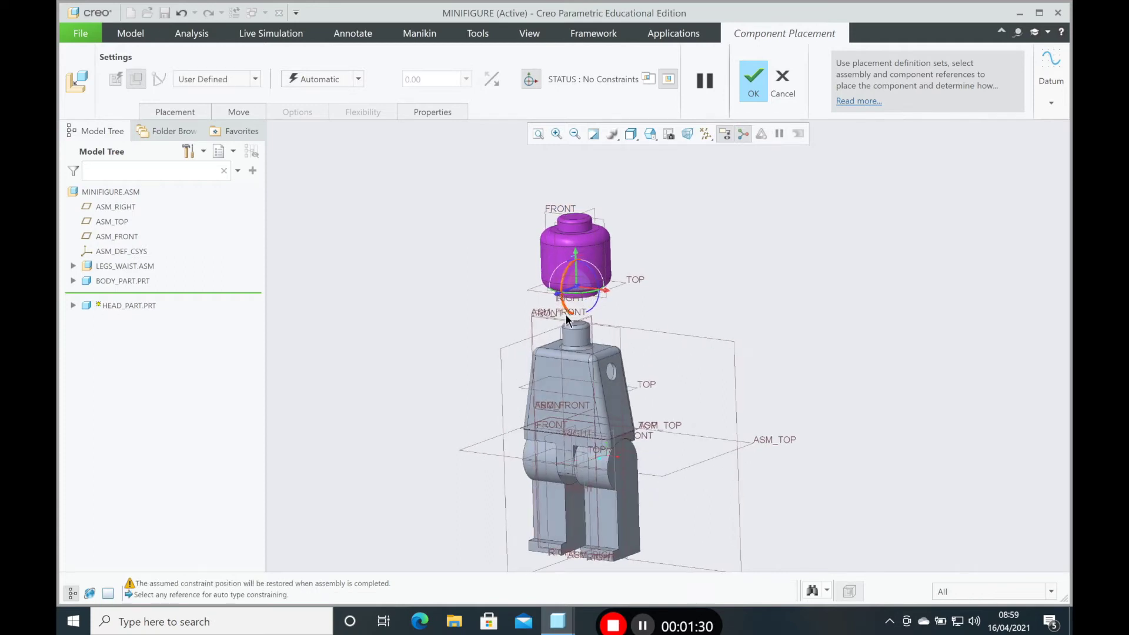
scroll(565, 319, "down", 5)
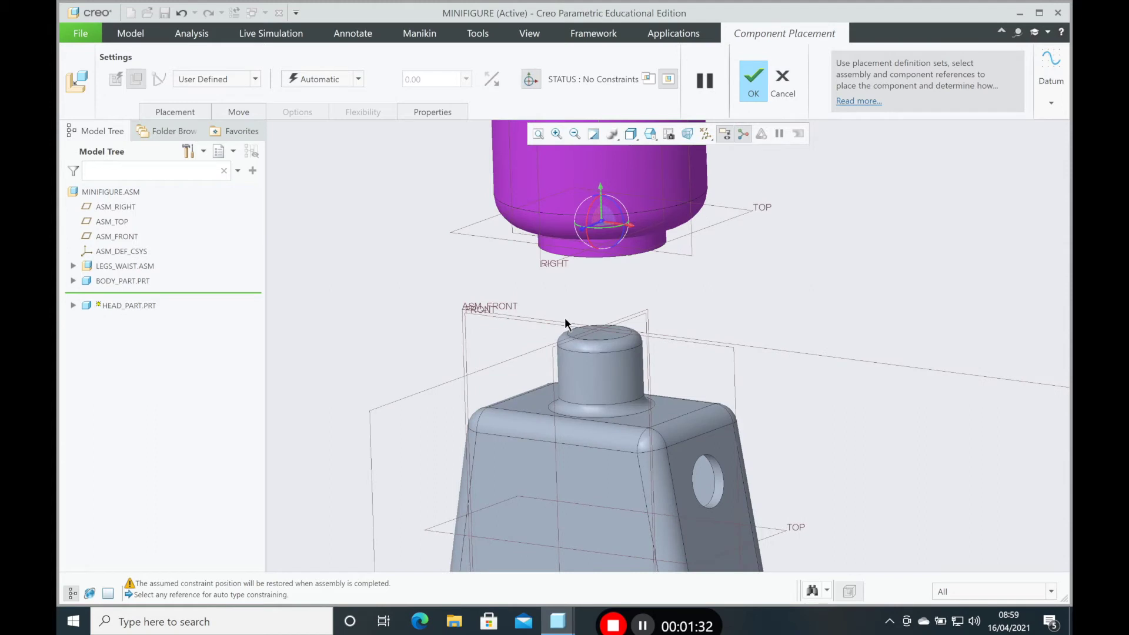
left_click(598, 371)
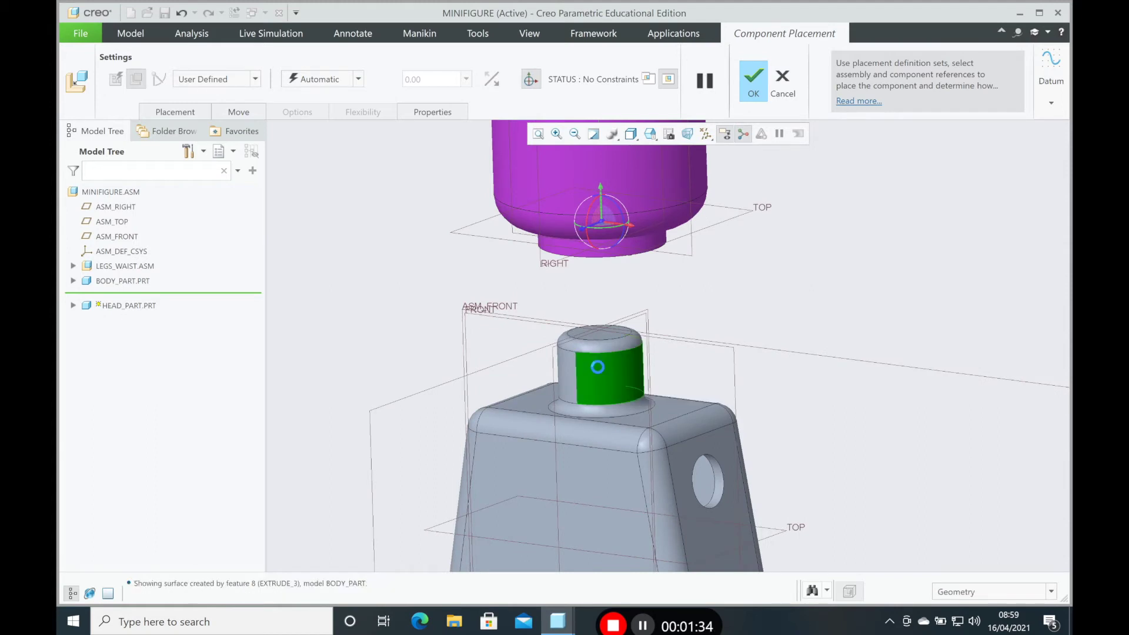
left_click(636, 247)
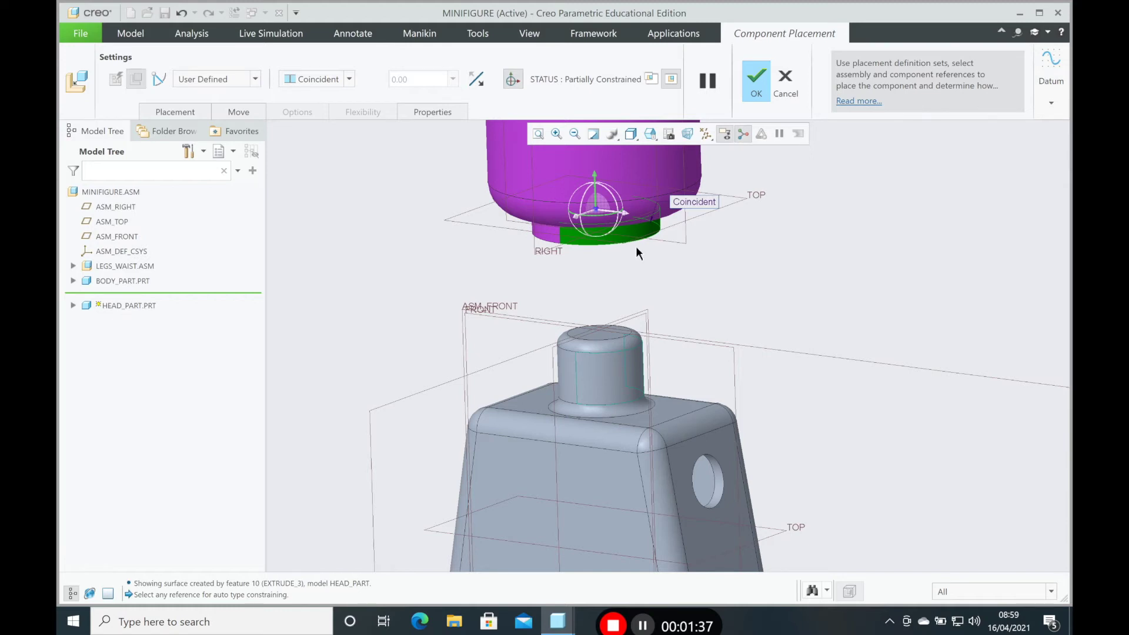
- Make the underside of the head's collar coincident with the upper face of the body part and accept the placement
left_click(655, 416)
mouse_move(673, 311)
middle_mouse_down()
mouse_move(668, 270)
mouse_move(665, 315)
middle_mouse_up()
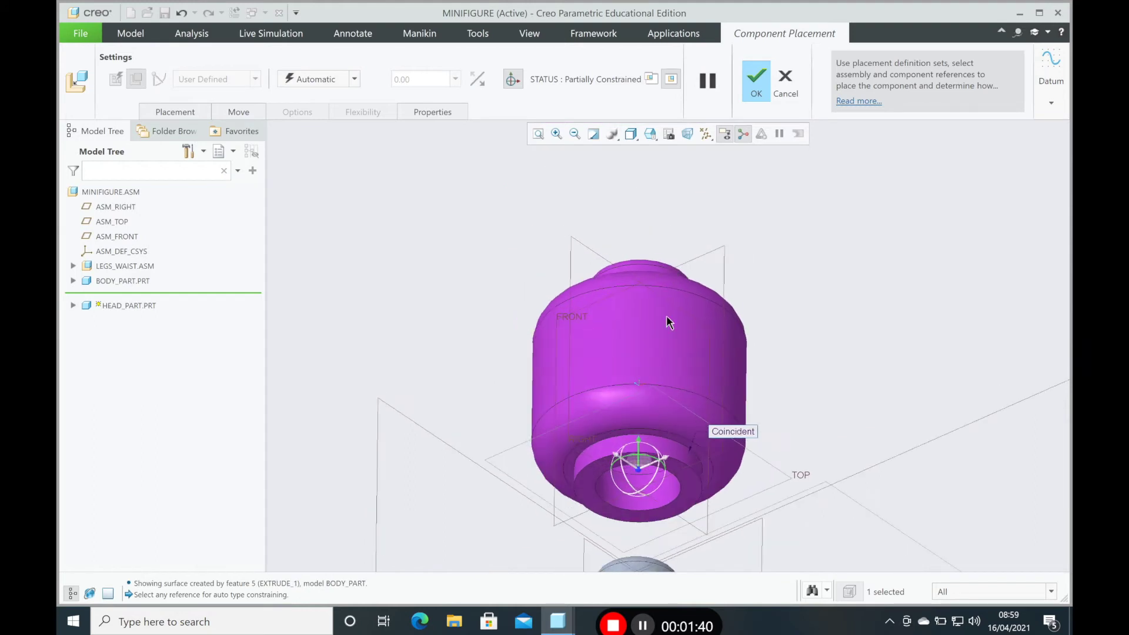
left_click(681, 468)
middle_click_drag(691, 378, 689, 417)
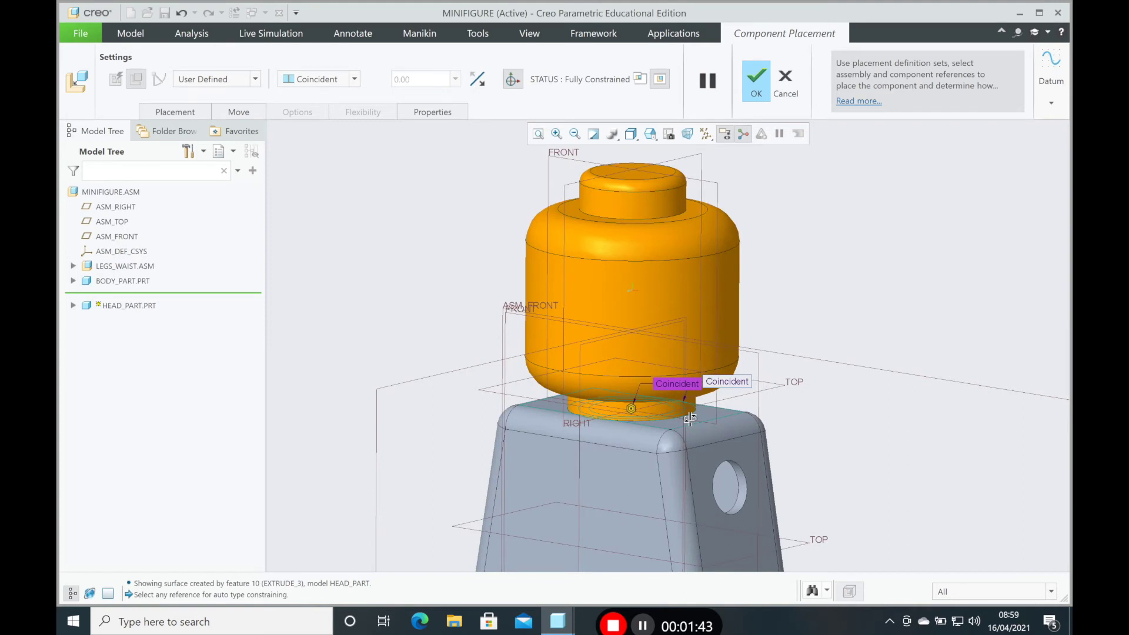
middle_click_drag(689, 418, 691, 382)
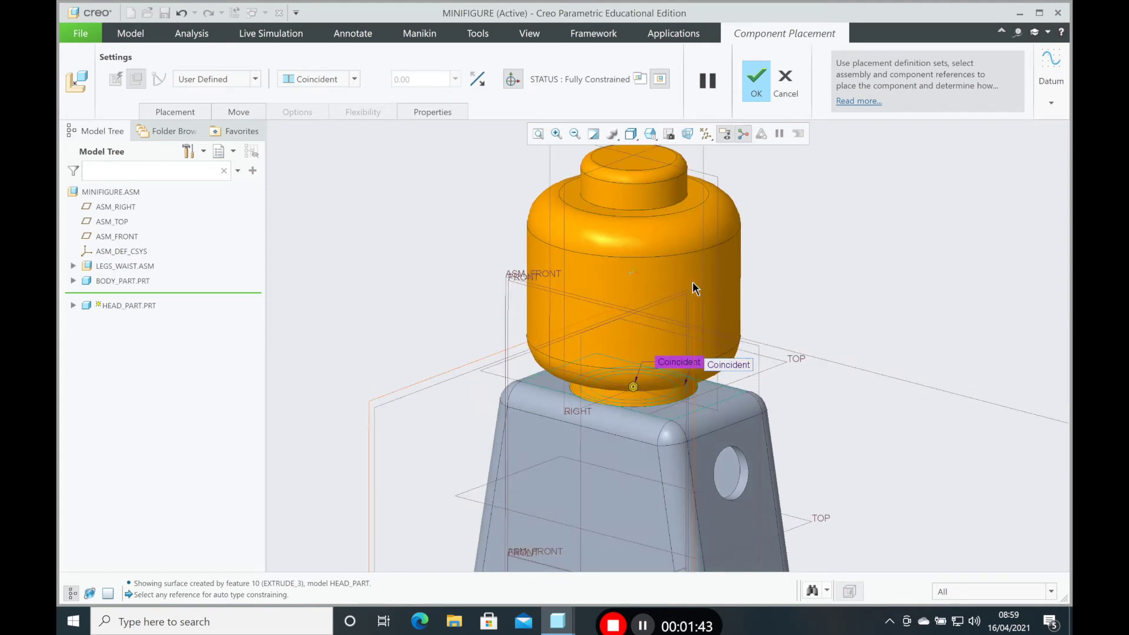
middle_click(692, 281)
- Show the whole minifigure in the saved ISOMETRIC orientation
scroll(606, 324, "down", 3)
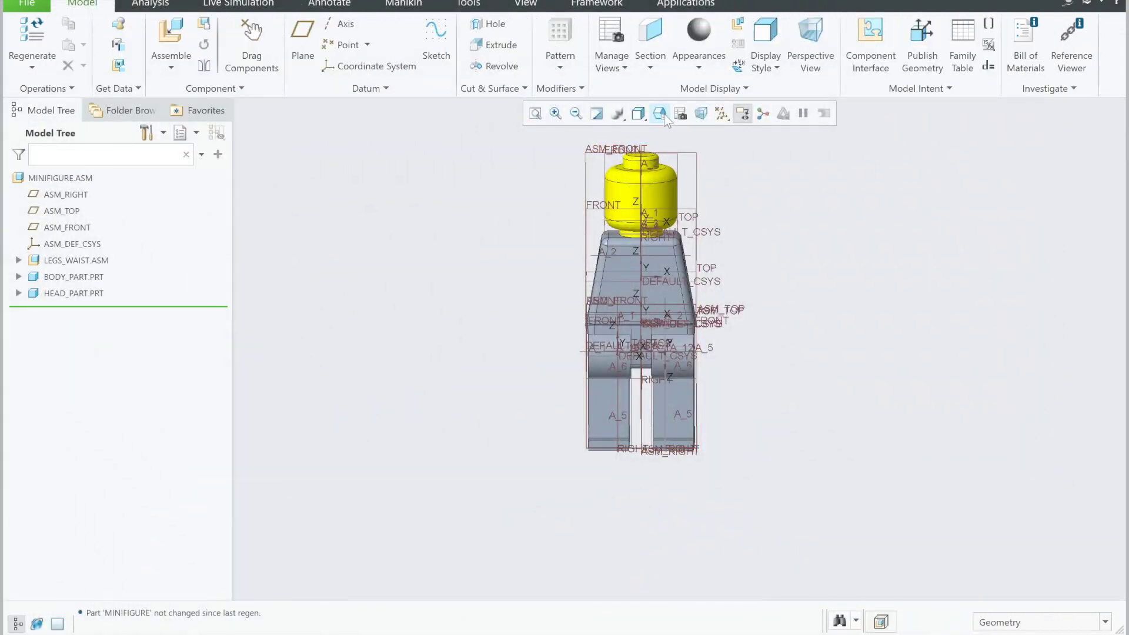
left_click(660, 114)
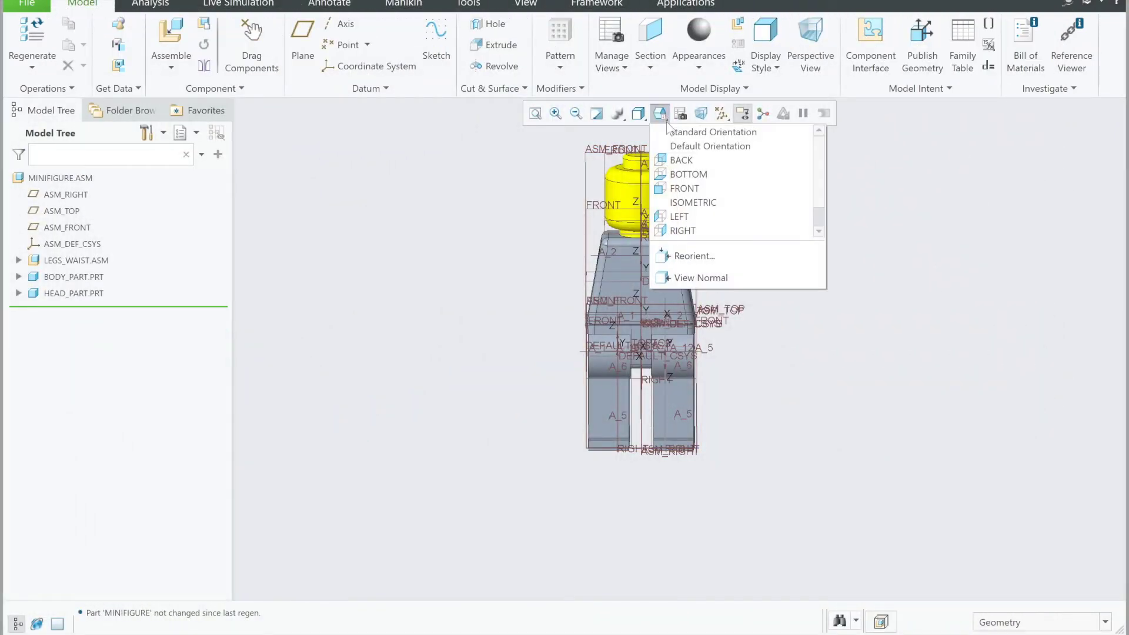
left_click(701, 202)
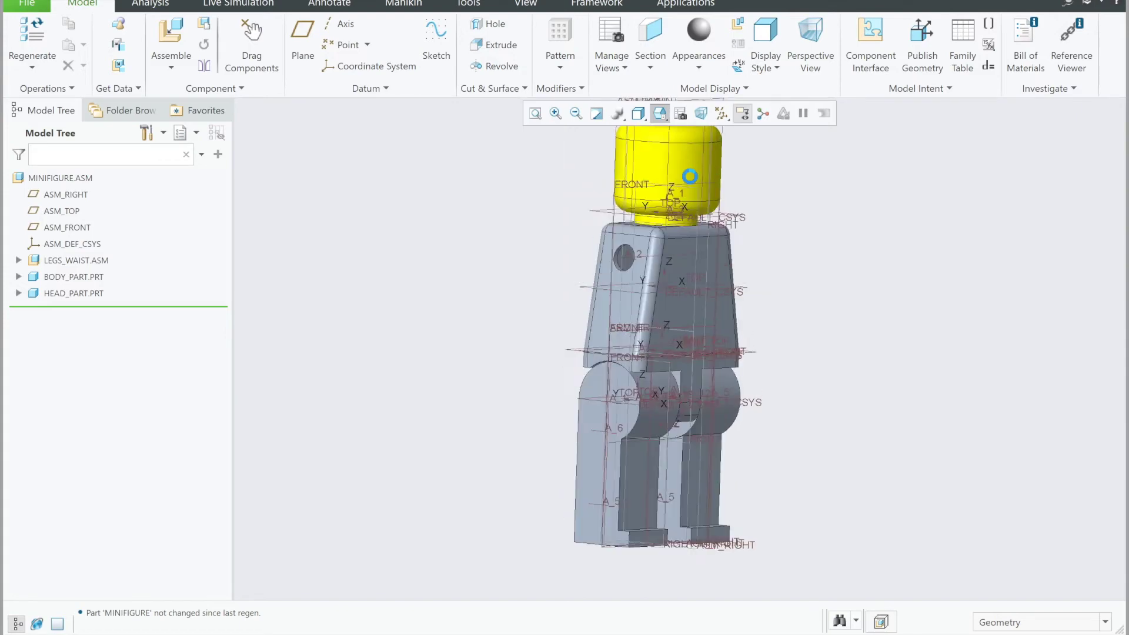
left_click(662, 117)
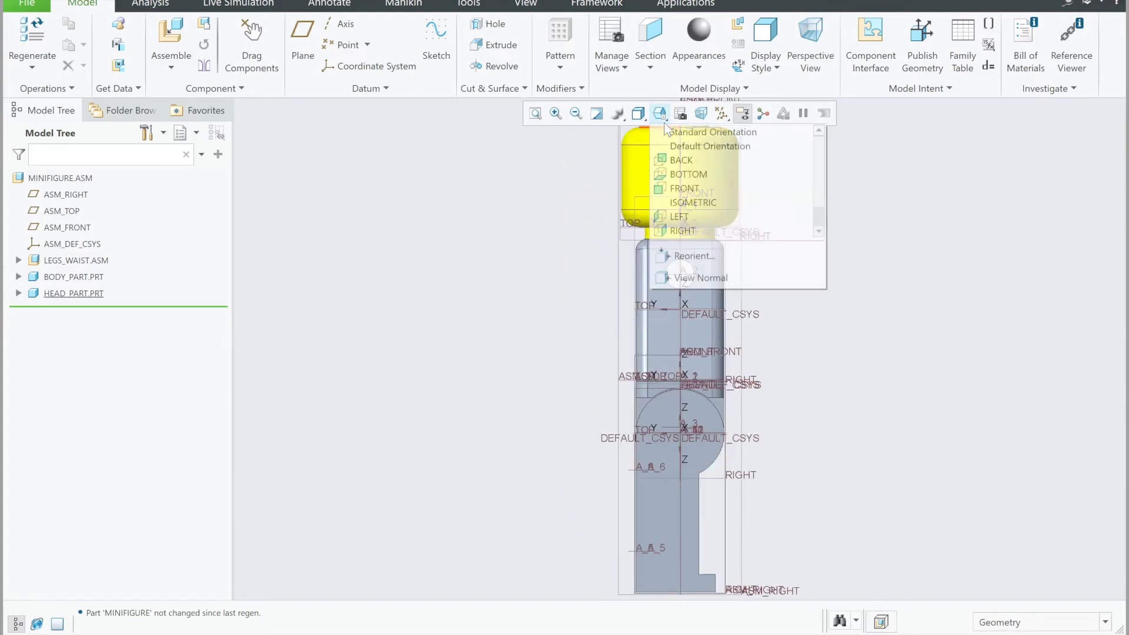
left_click(694, 203)
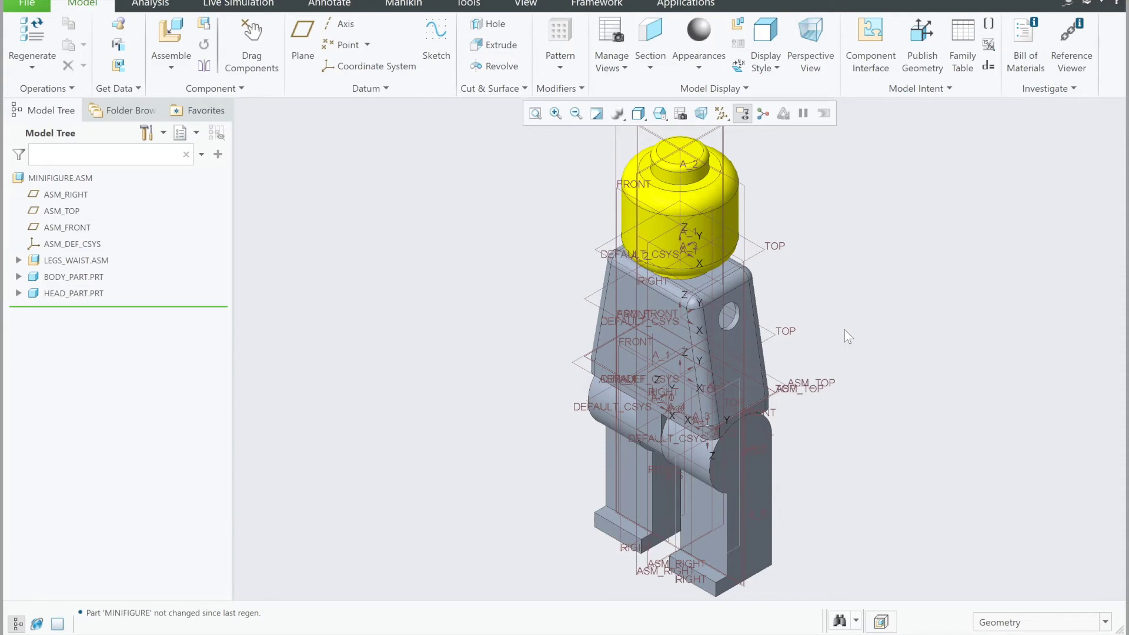
scroll(845, 330, "up", 2)
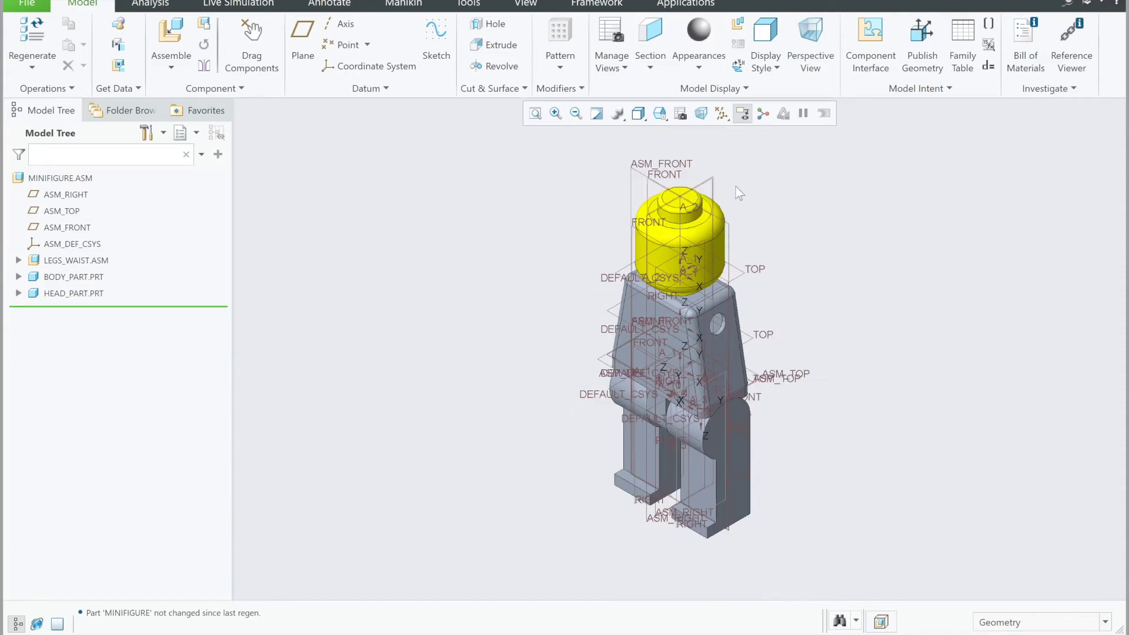
- Hide all datum axes, points, coordinate systems and planes in the assembly display
left_click(721, 113)
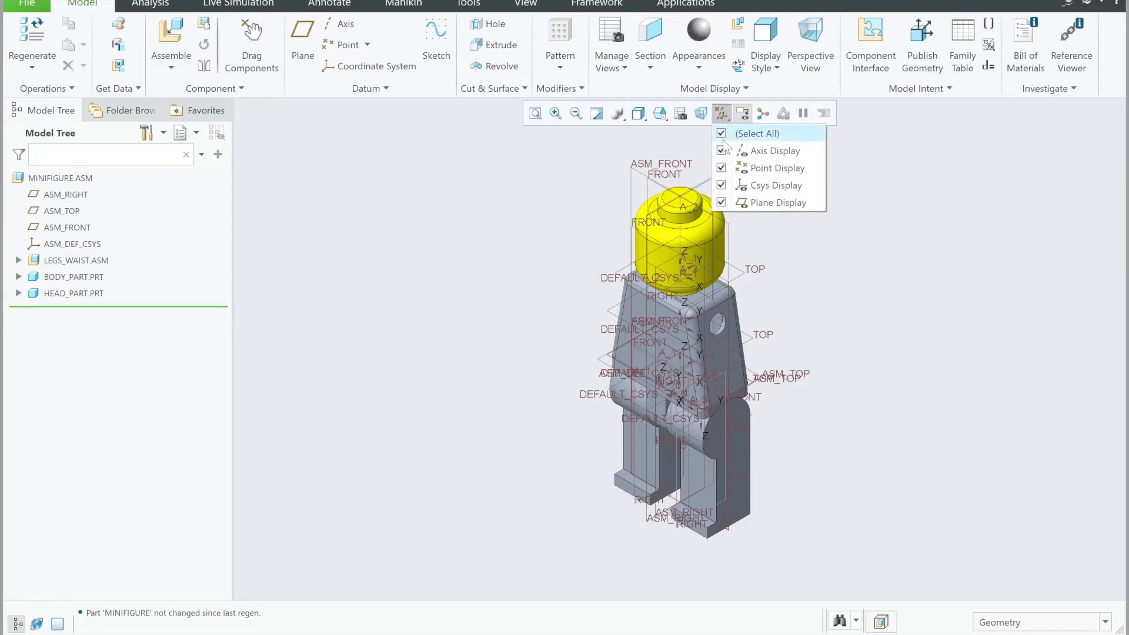
left_click(722, 135)
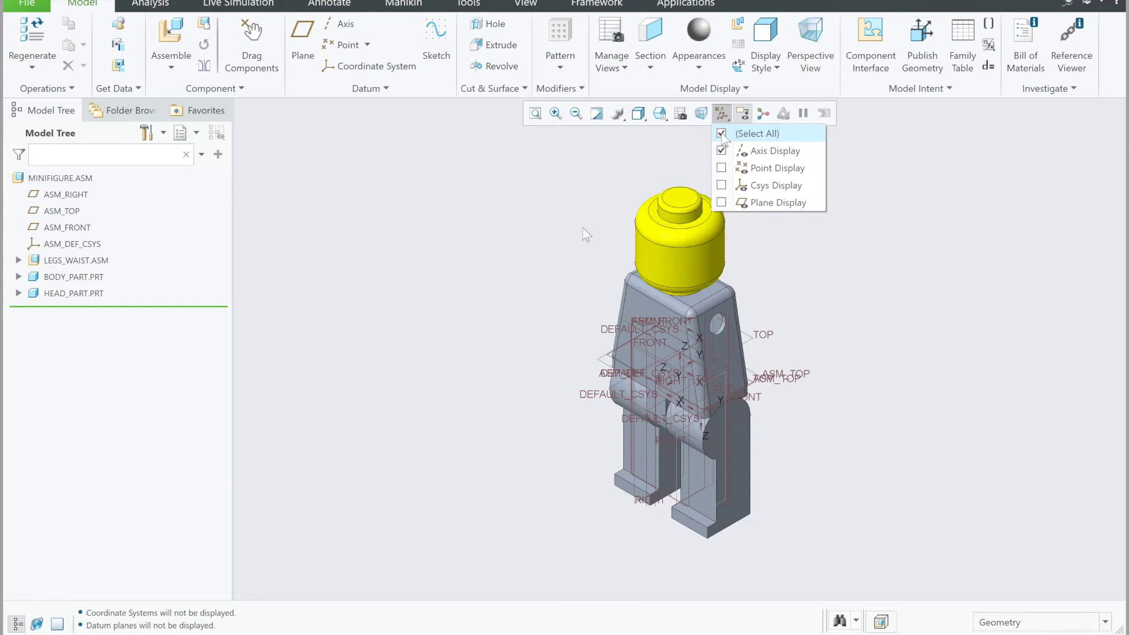
left_click(722, 134)
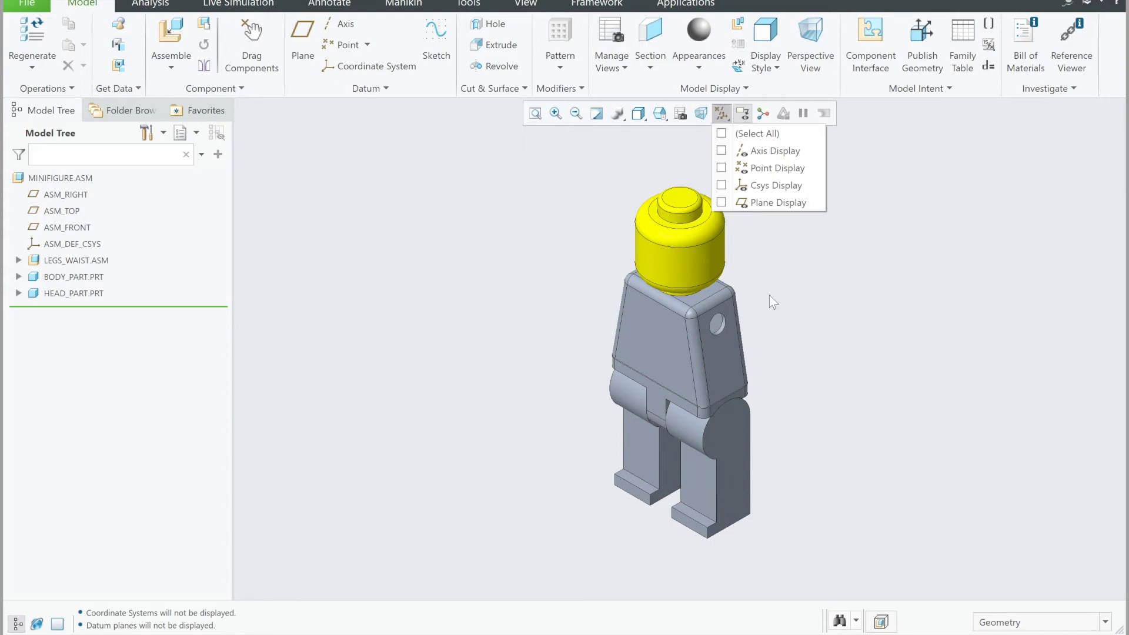
left_click(839, 330)
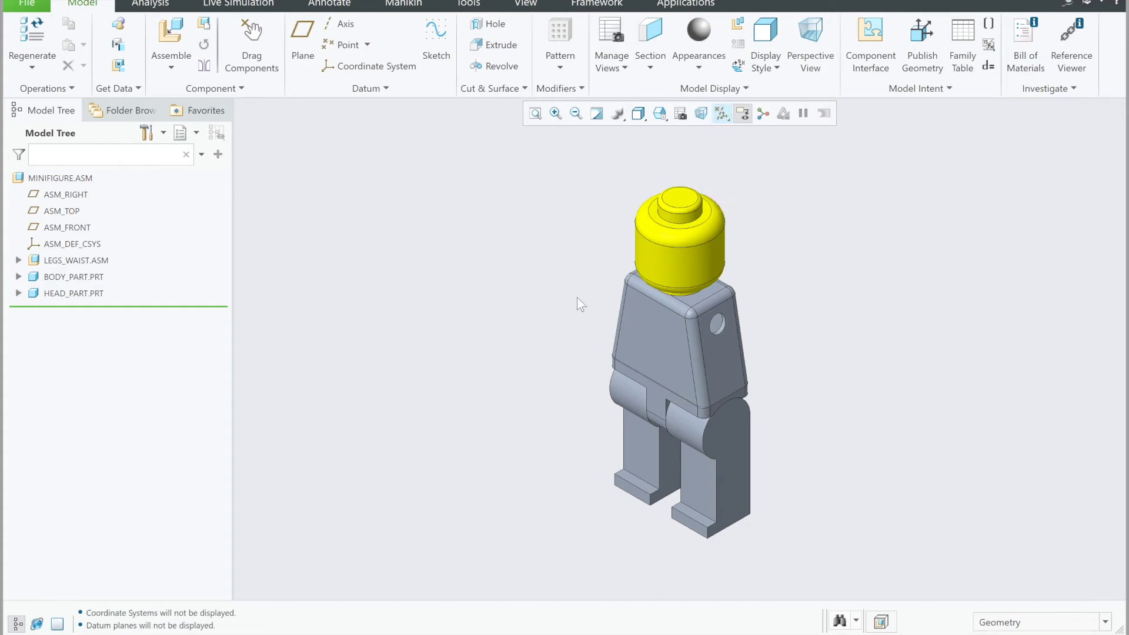
- Bring left_arm.asm from the Mini Figure folder into the assembly beside the body part
middle_click_drag(577, 297, 615, 272)
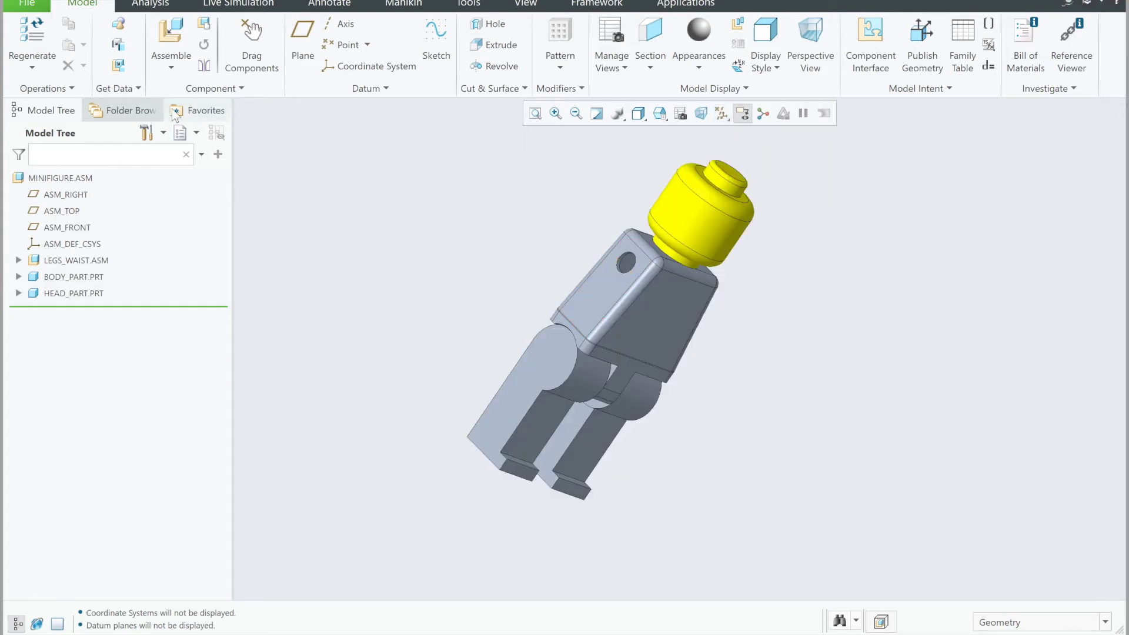
left_click(178, 60)
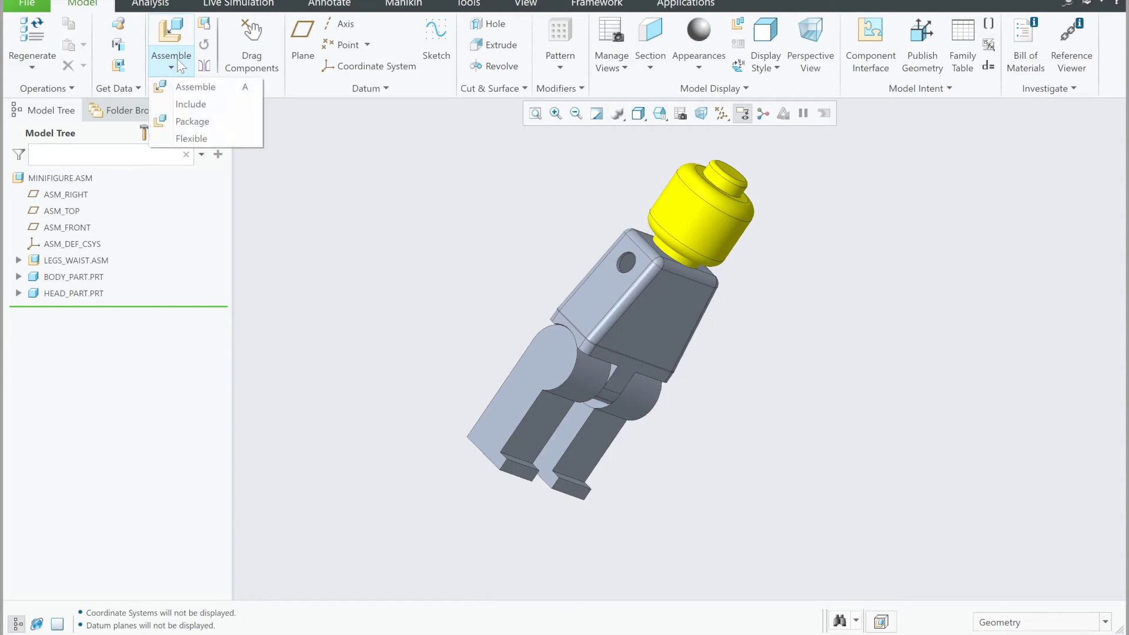
left_click(189, 92)
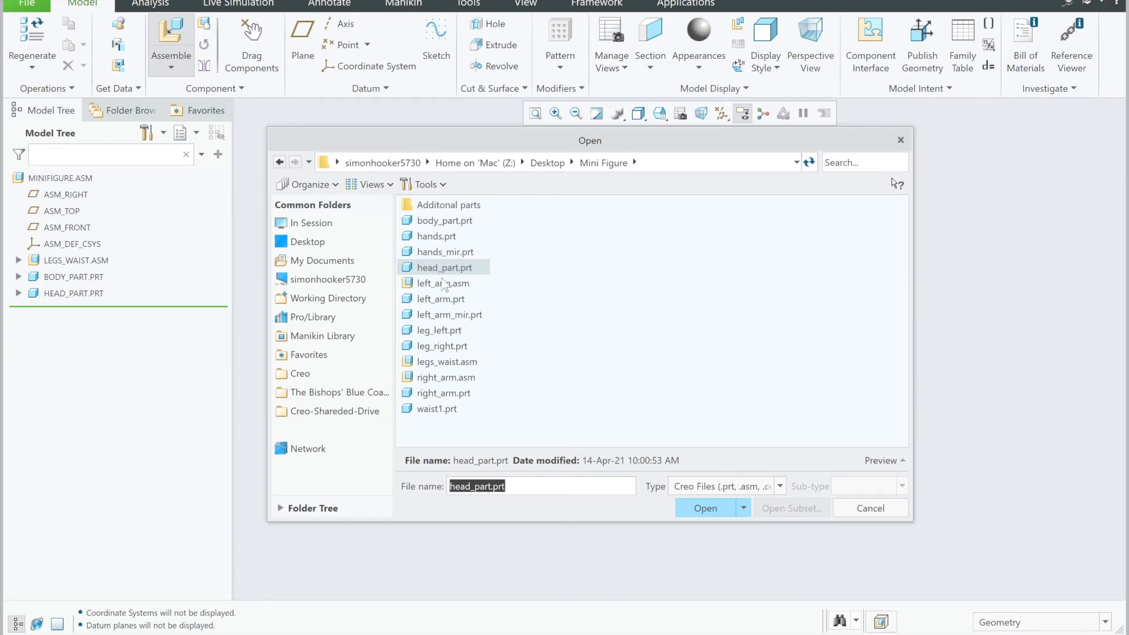
left_click(443, 284)
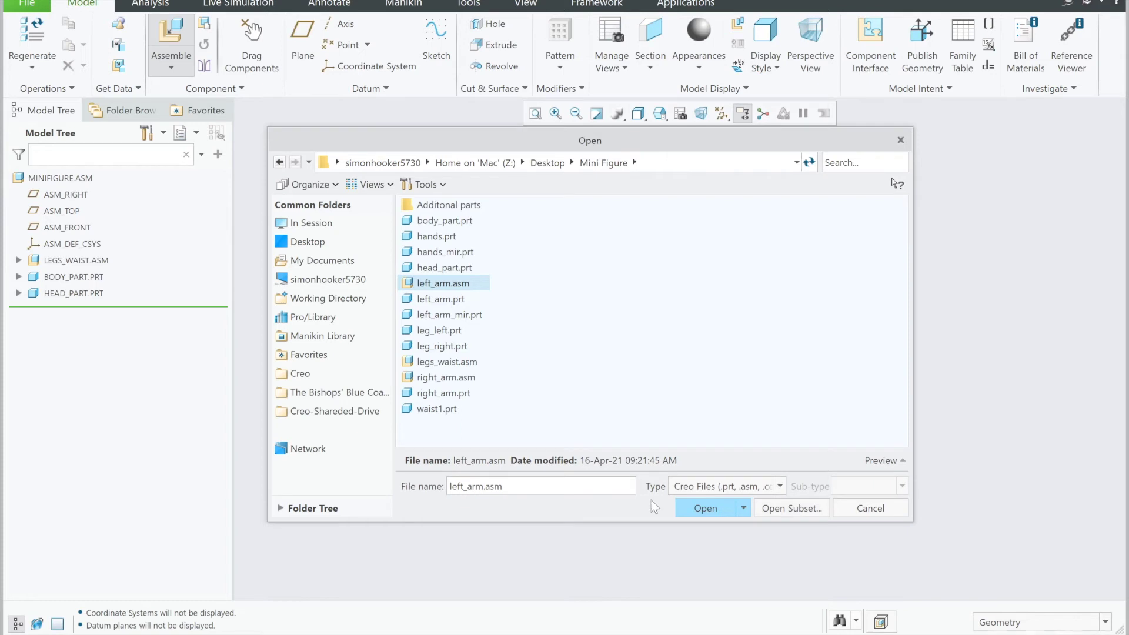
left_click(699, 504)
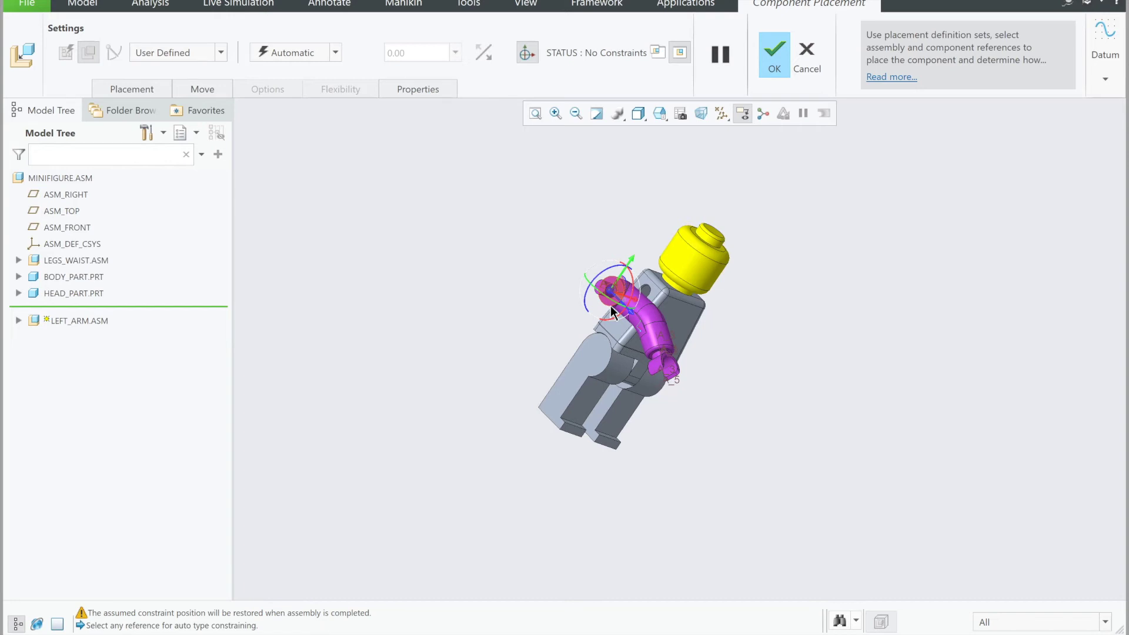
- Reorient the unplaced left arm so that its shoulder peg points toward the hole in the body's side
scroll(611, 305, "down", 1)
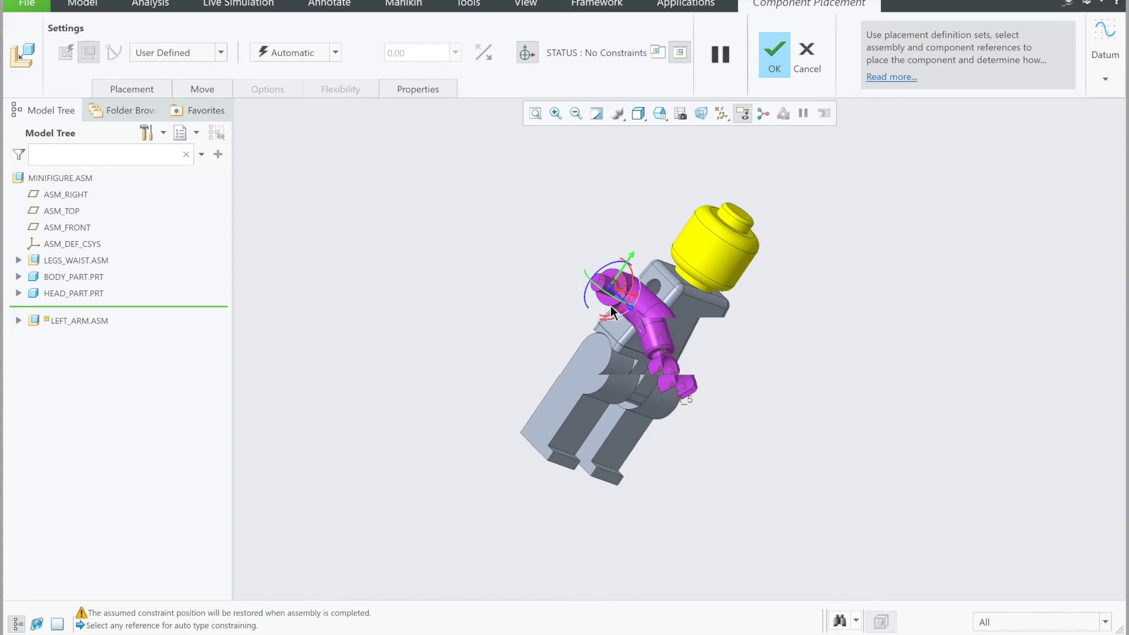
scroll(610, 305, "down", 1)
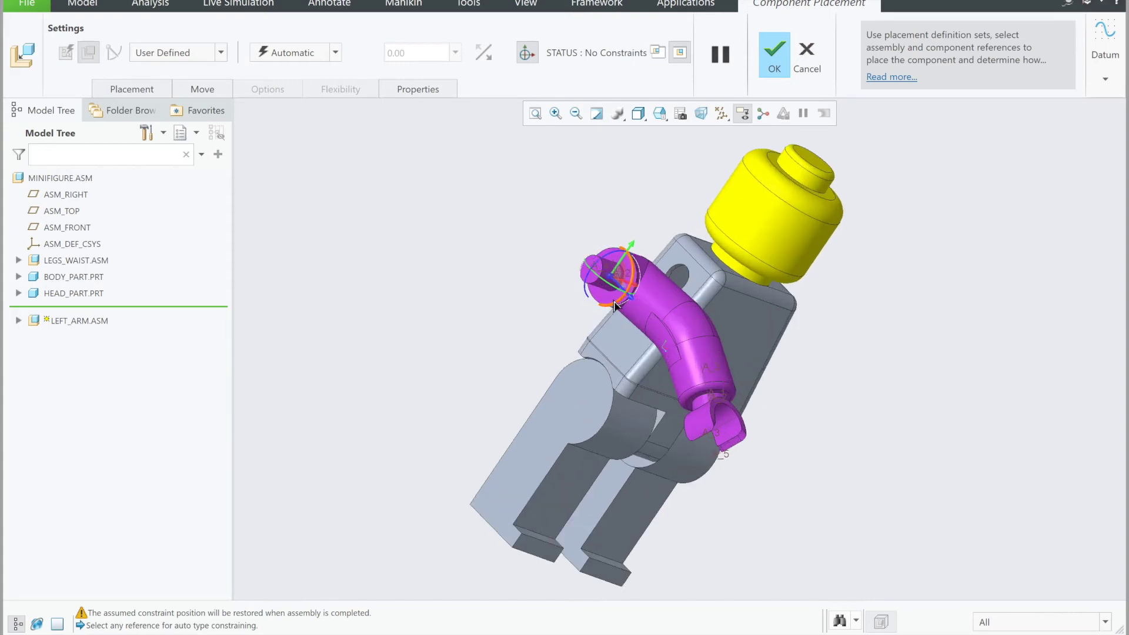
scroll(613, 305, "down", 1)
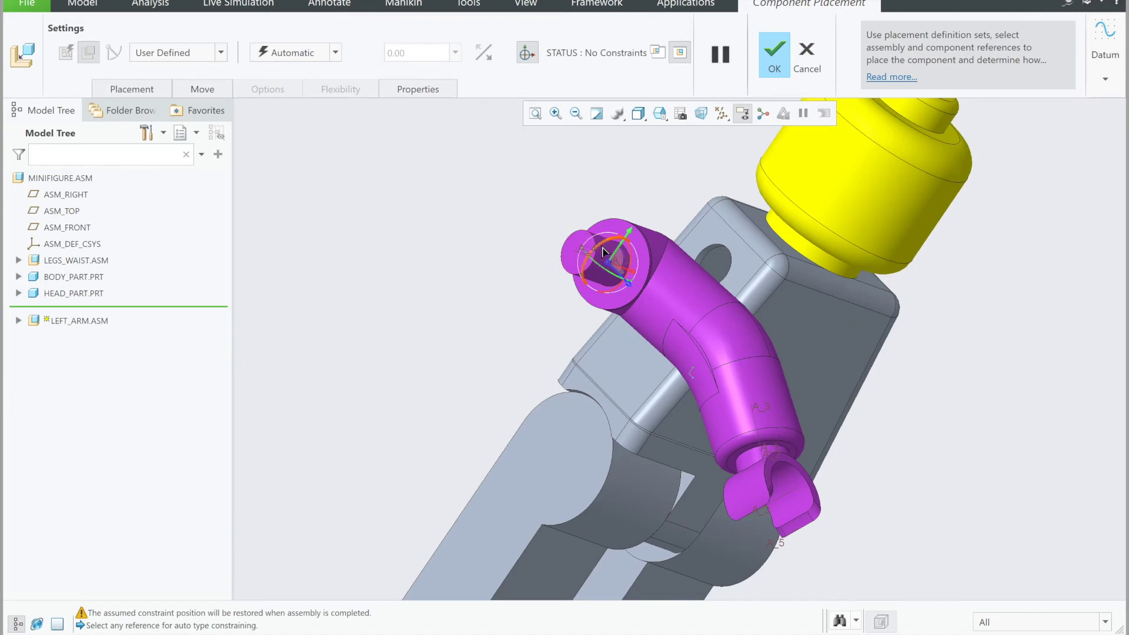
scroll(602, 252, "down", 1)
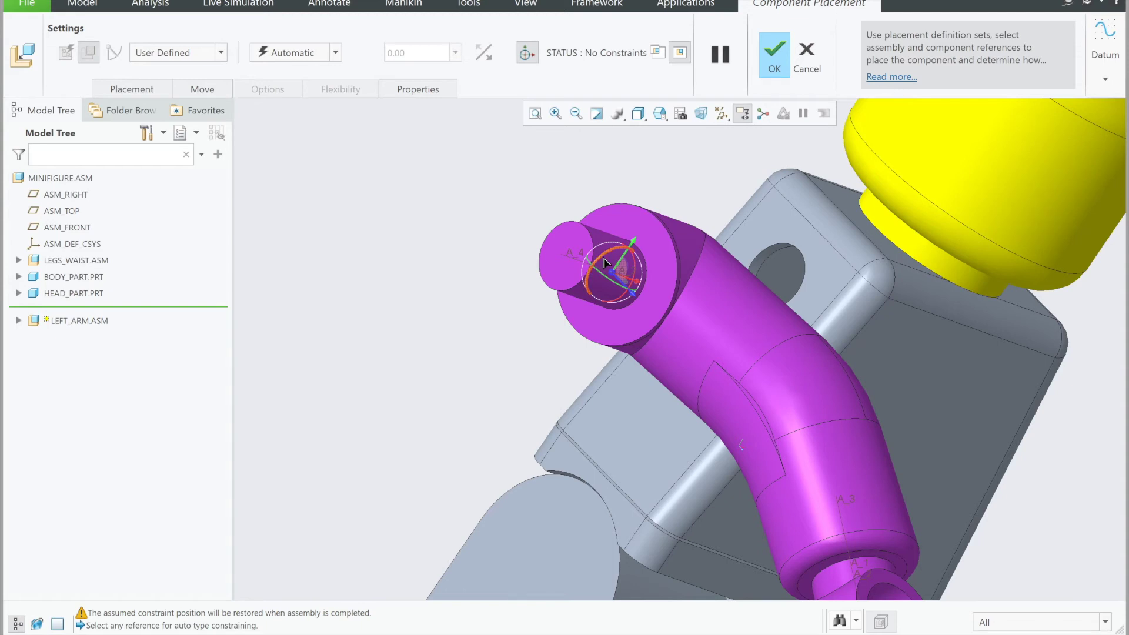
left_click_drag(606, 262, 628, 326)
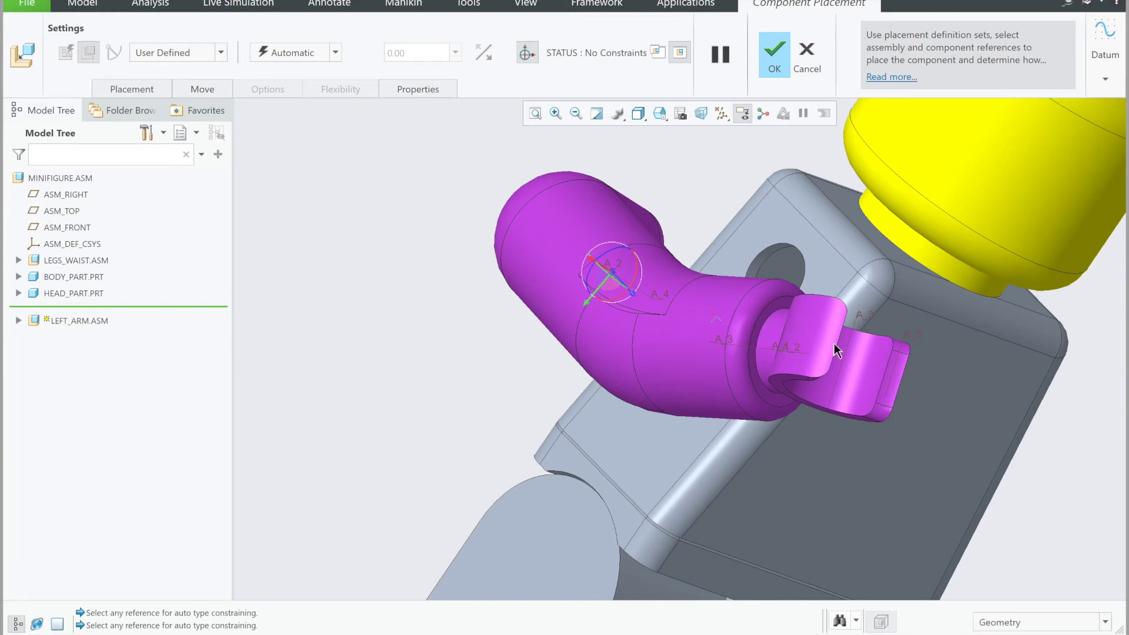
- Make the left arm's cylindrical peg surface coincident with the inner surface of the hole in the body's side
scroll(833, 343, "down", 5)
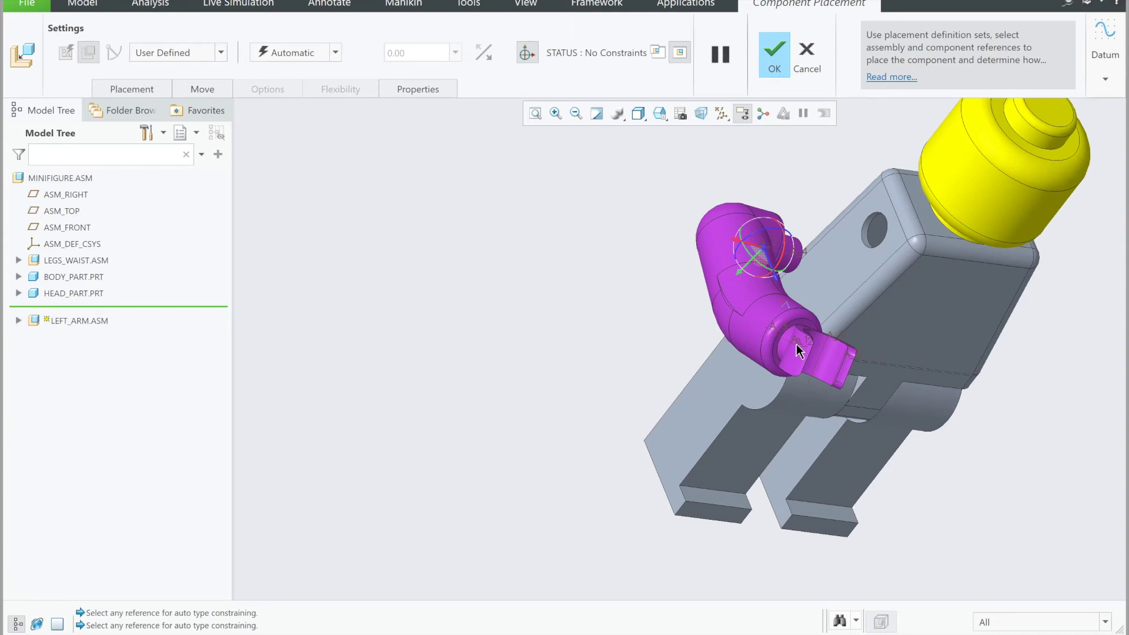
scroll(861, 229, "up", 5)
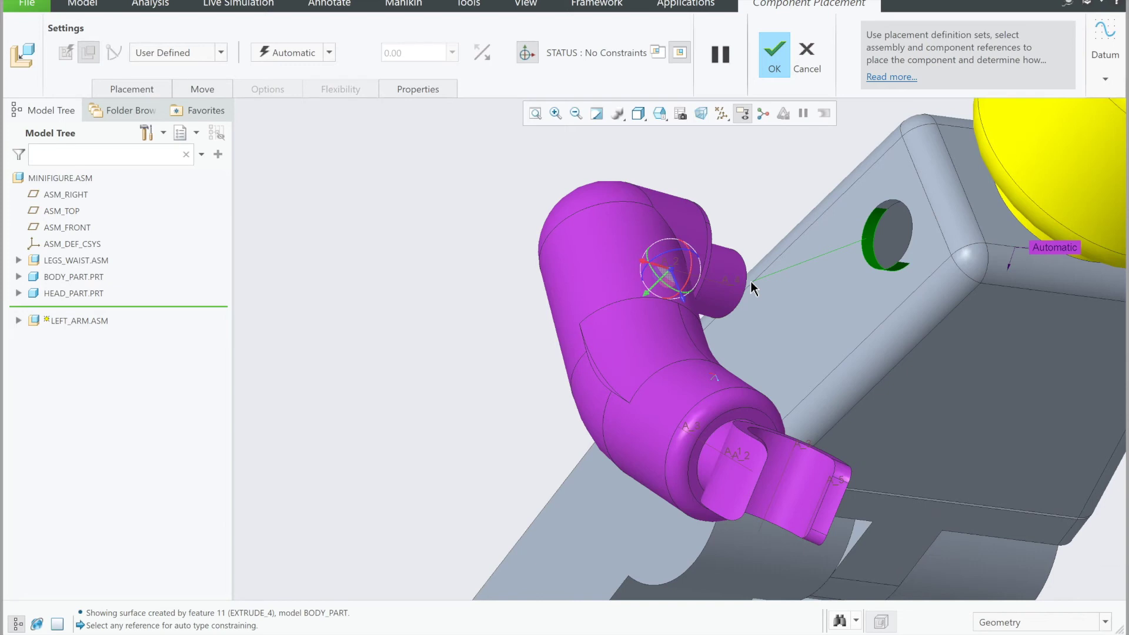
left_click(751, 285)
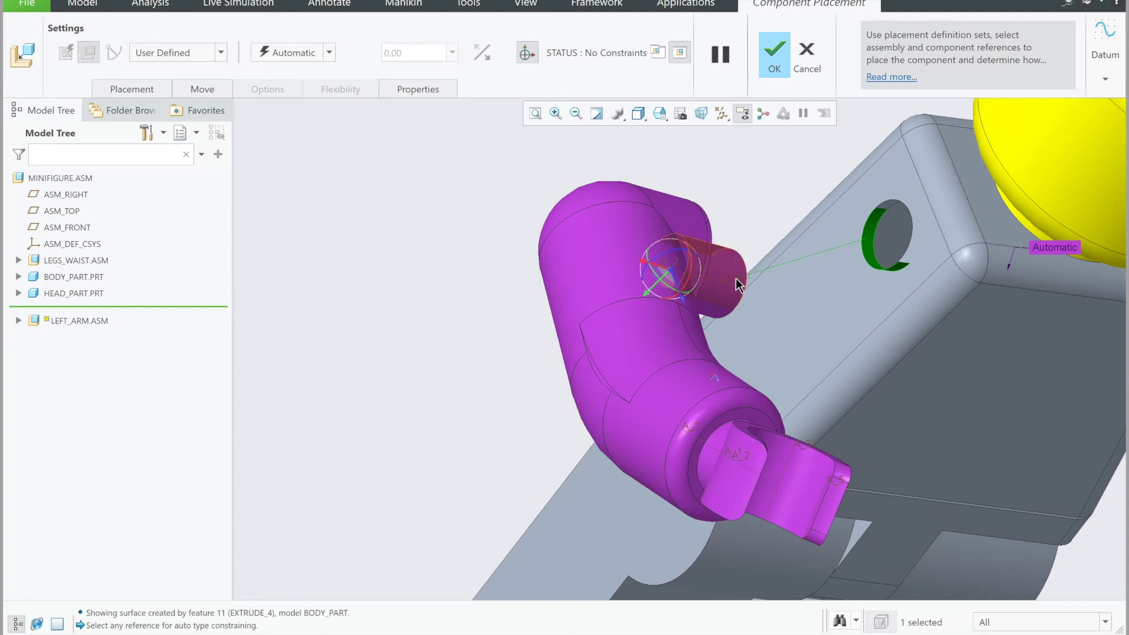
left_click(738, 284)
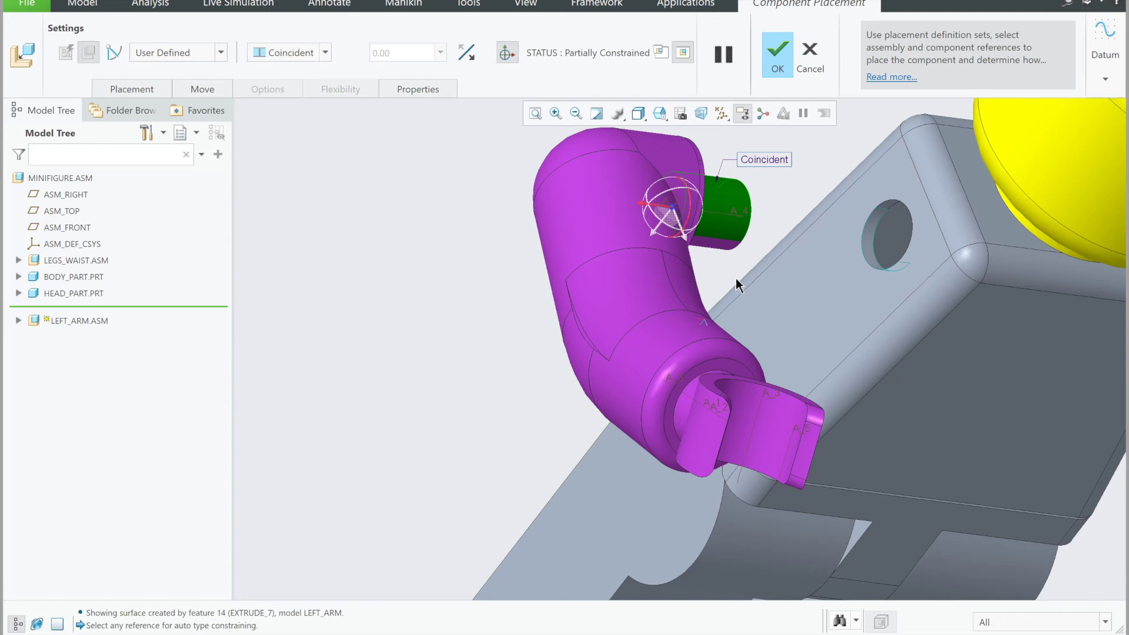
- Make the left arm's flat shoulder face Coincident with the body's sloped side face and accept the placement
left_click(848, 288)
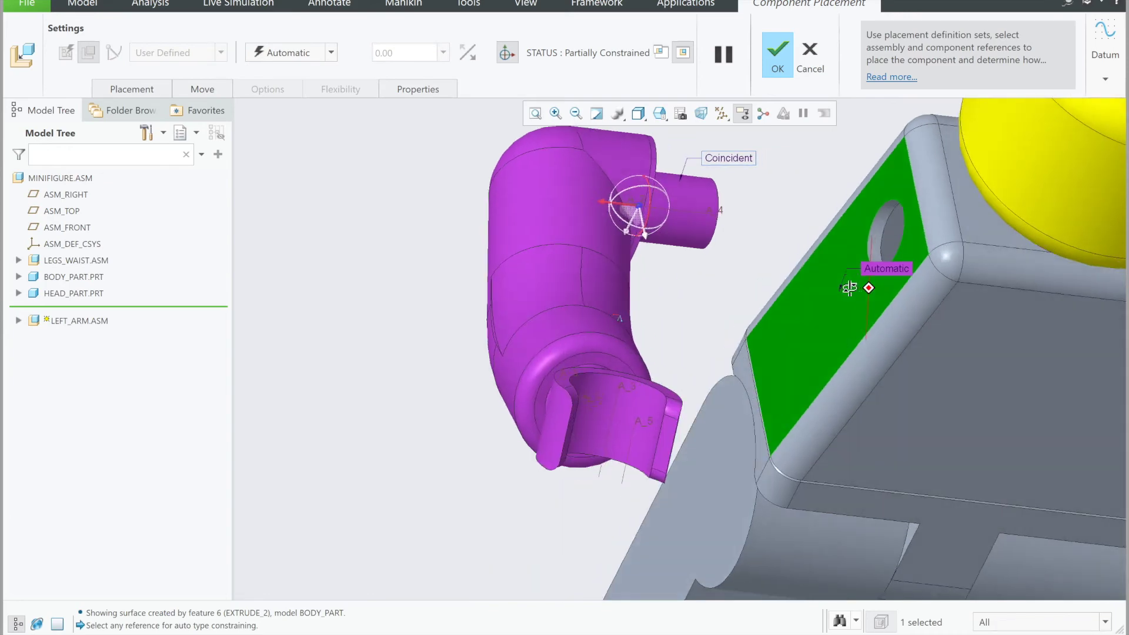
middle_click_drag(849, 288, 811, 283)
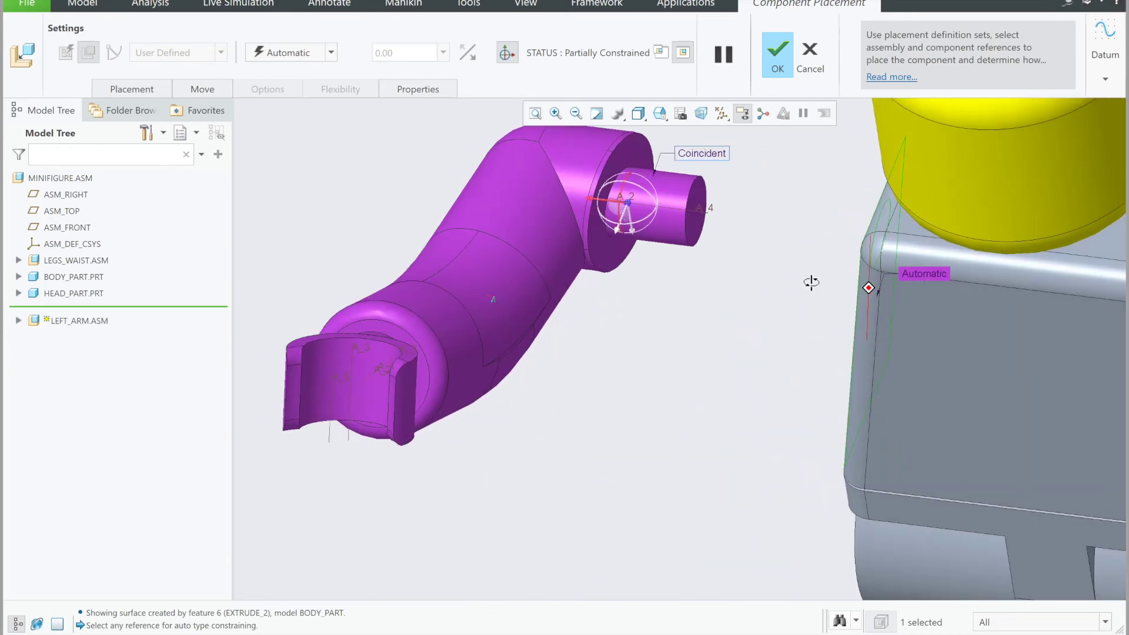
left_click(640, 161)
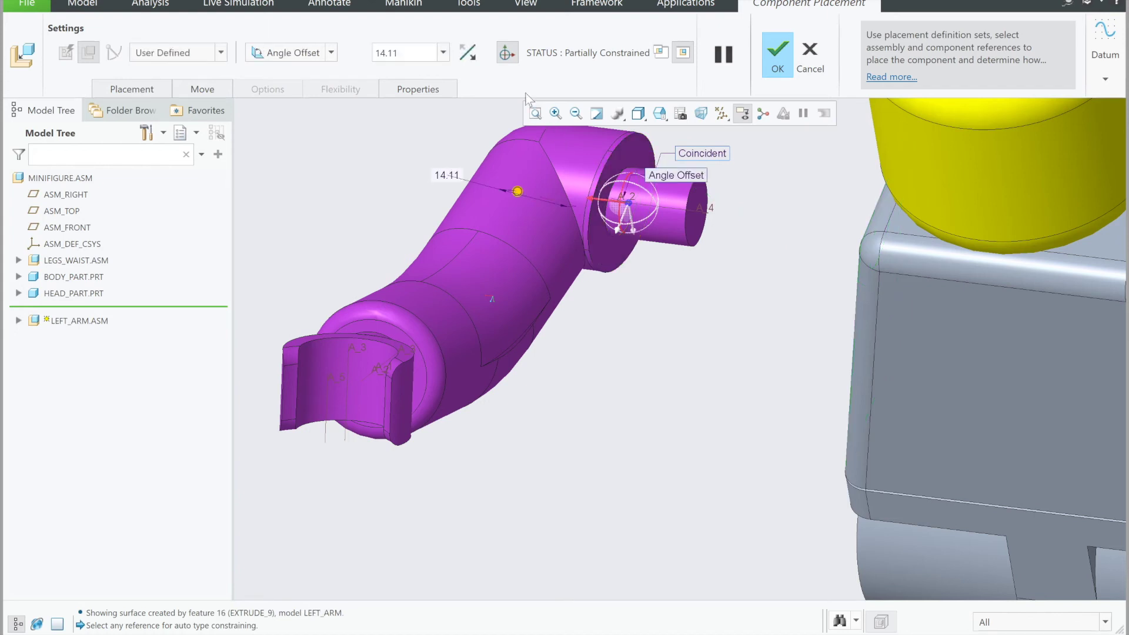
left_click(299, 55)
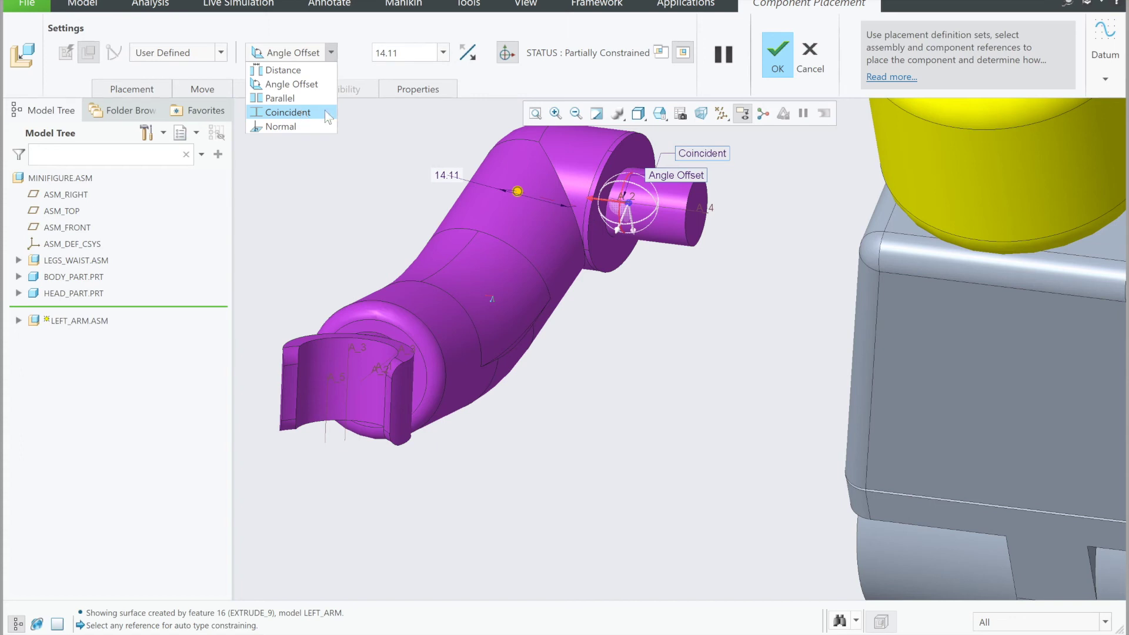
left_click(287, 112)
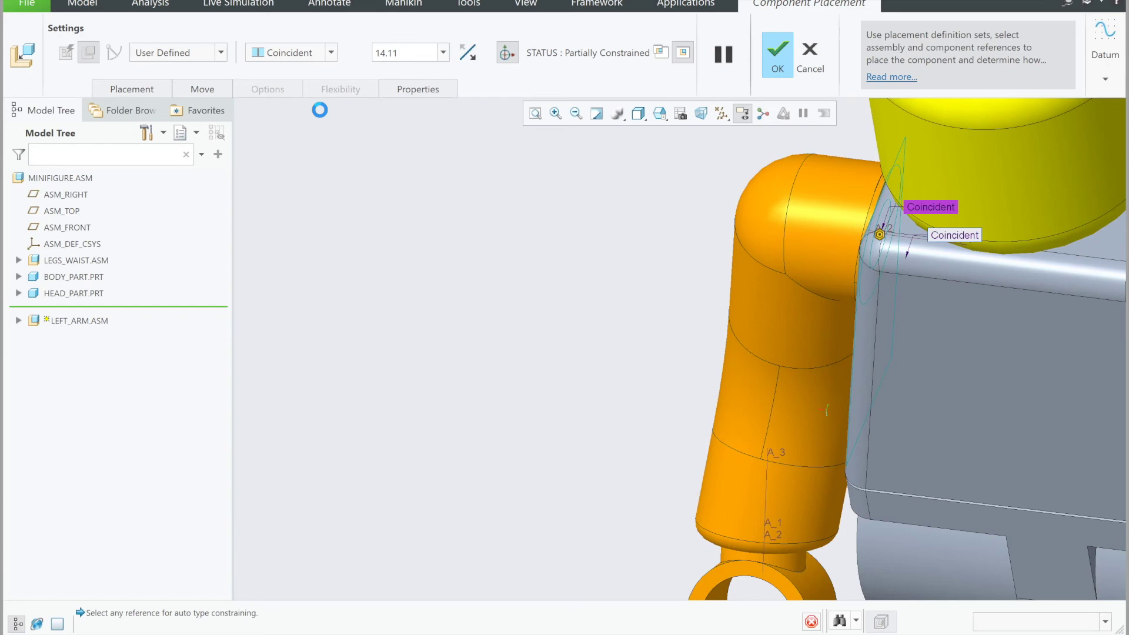
left_click(777, 54)
- Bring right_arm.asm from the Mini Figure folder into the assembly and drop it beside the body's open arm hole
scroll(477, 308, "down", 4)
scroll(478, 308, "up", 6)
mouse_move(496, 301)
middle_mouse_down()
mouse_move(511, 292)
mouse_move(478, 277)
mouse_move(509, 245)
mouse_move(526, 245)
mouse_move(508, 249)
middle_mouse_up()
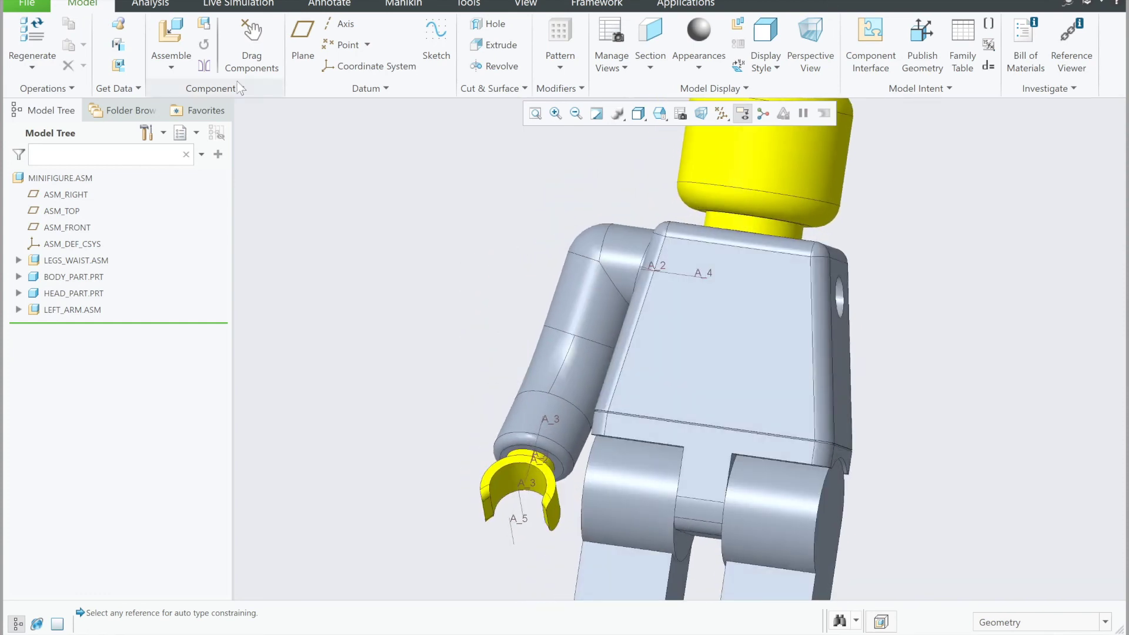
left_click(187, 49)
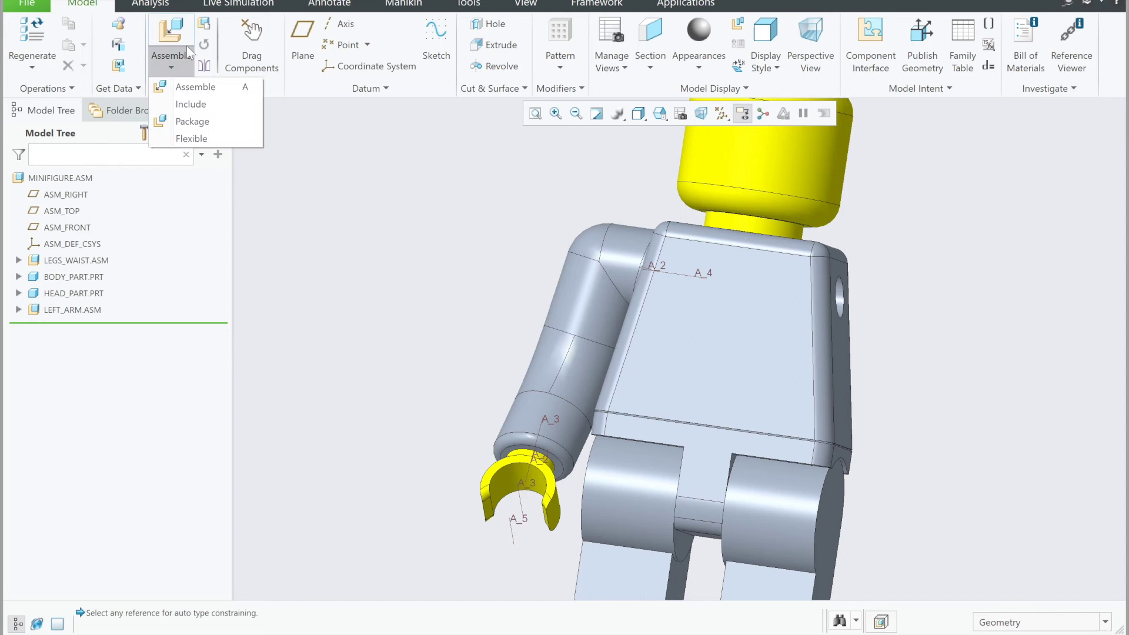
left_click(195, 87)
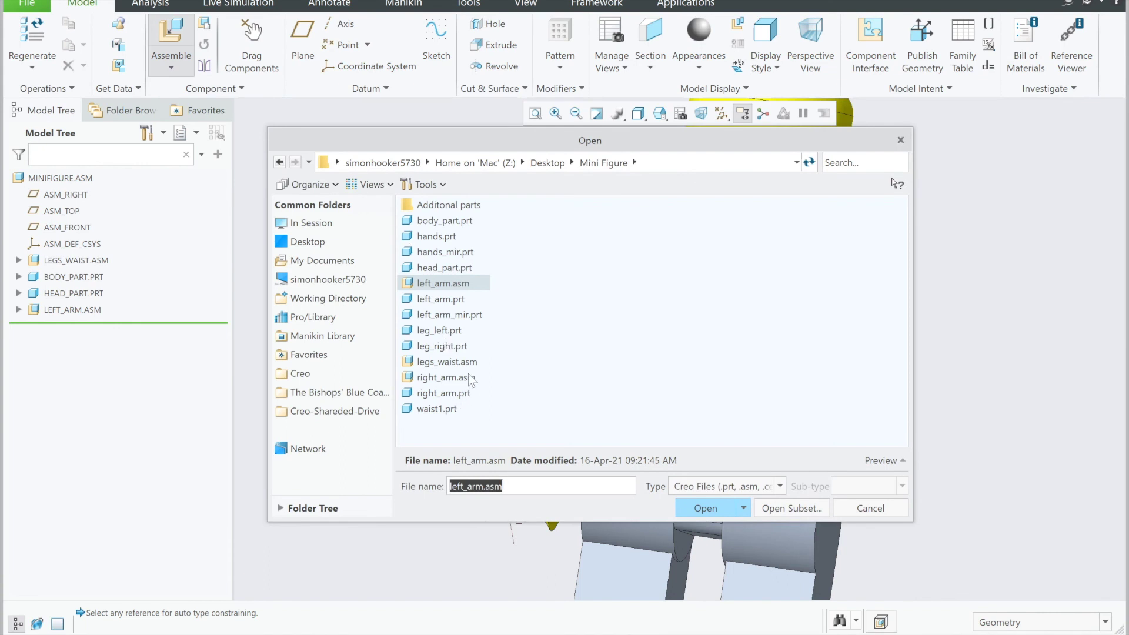
left_click(445, 378)
left_click(705, 508)
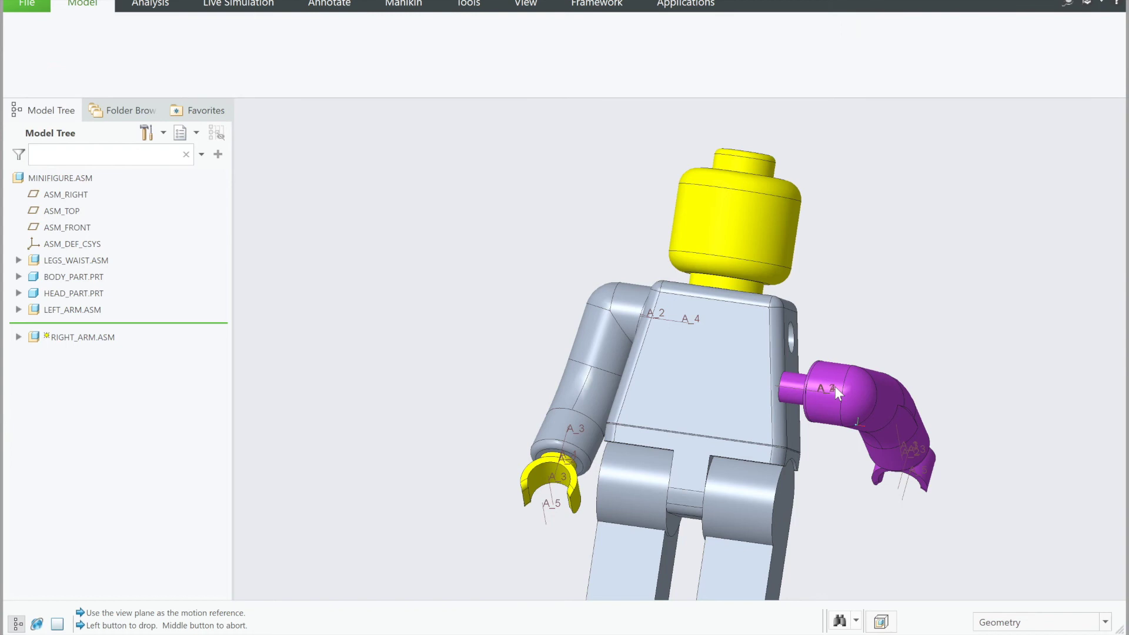
left_click(872, 337)
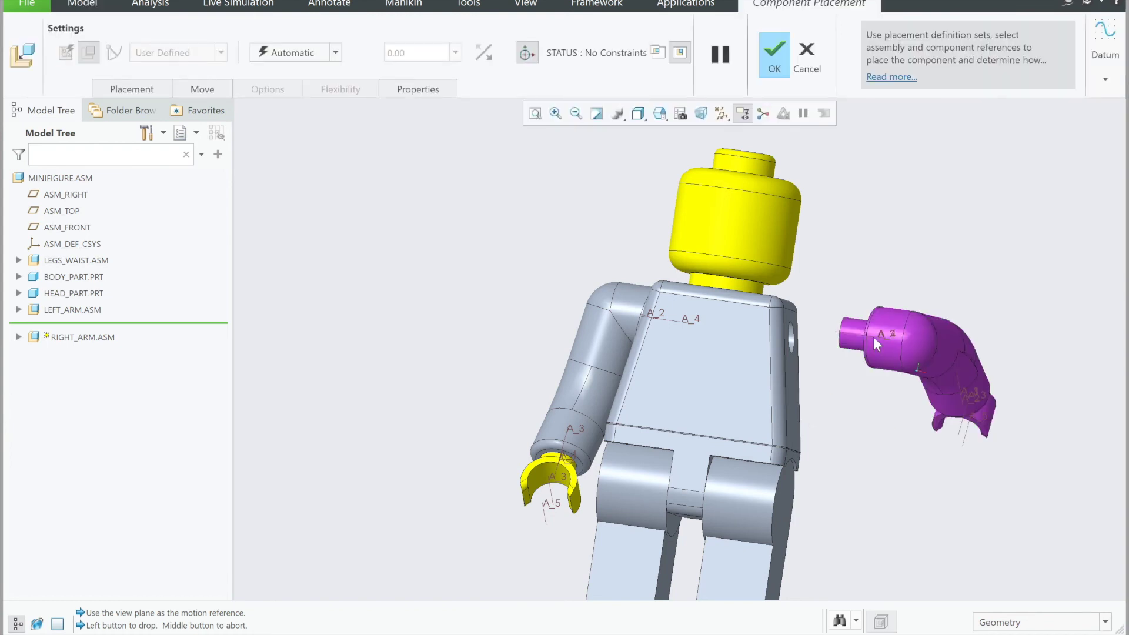
- Make the right arm's cylindrical peg surface coincident with the inner surface of the body's remaining arm hole
scroll(935, 312, "down", 5)
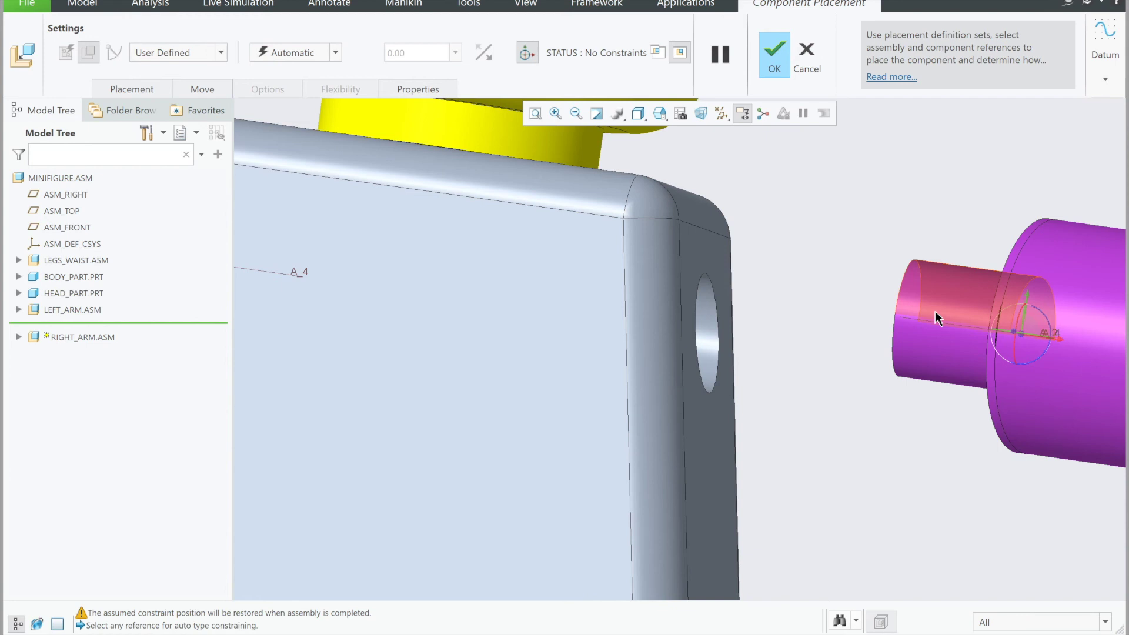
left_click(935, 313)
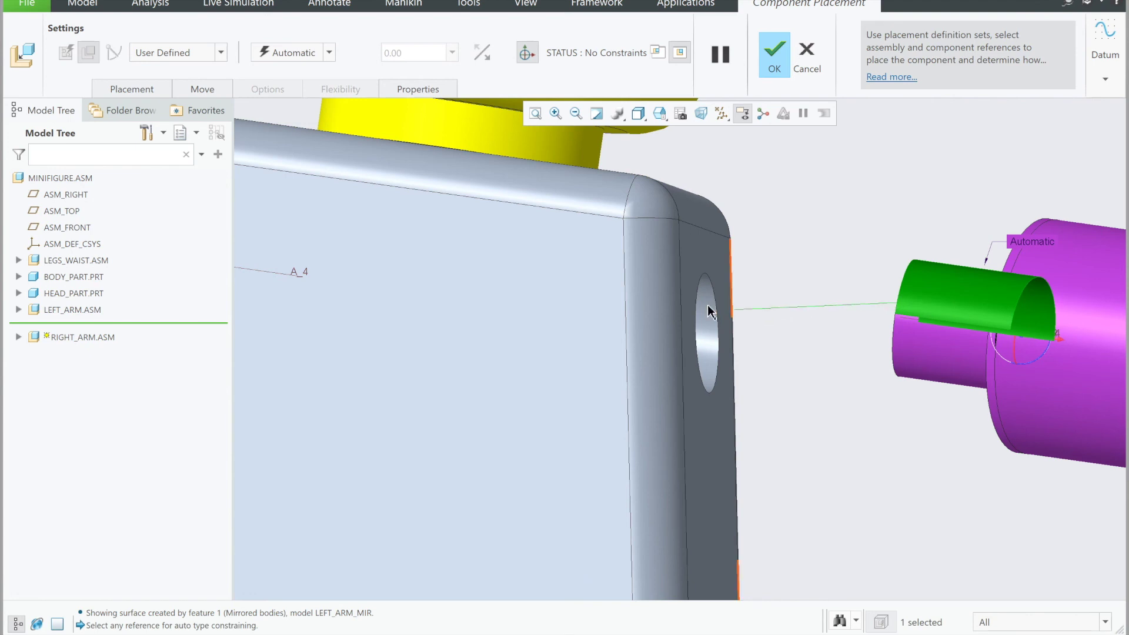
left_click(708, 312)
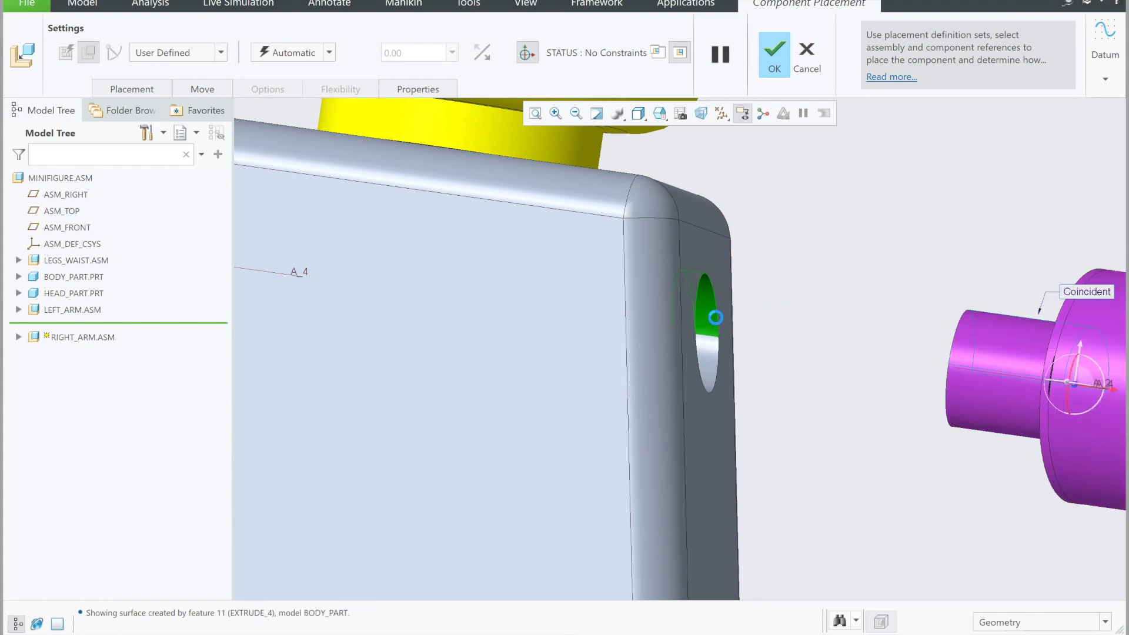
- Make the right arm's flat shoulder face Coincident with the adjacent side face of the body and accept the placement
left_click(717, 260)
middle_click_drag(735, 375, 807, 380)
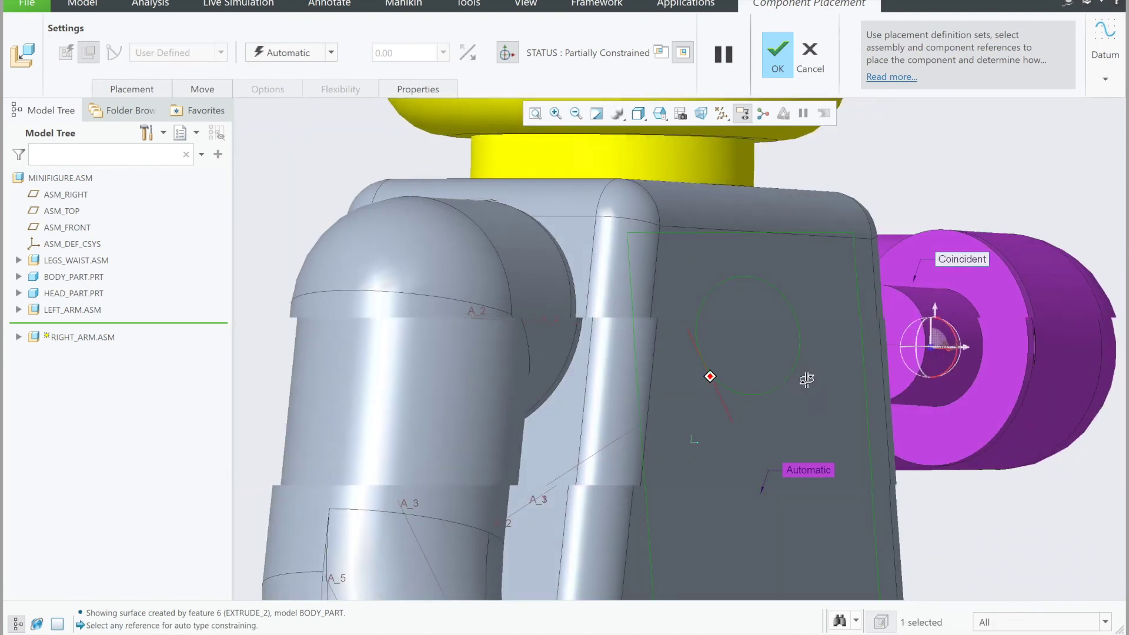
left_click(1000, 320)
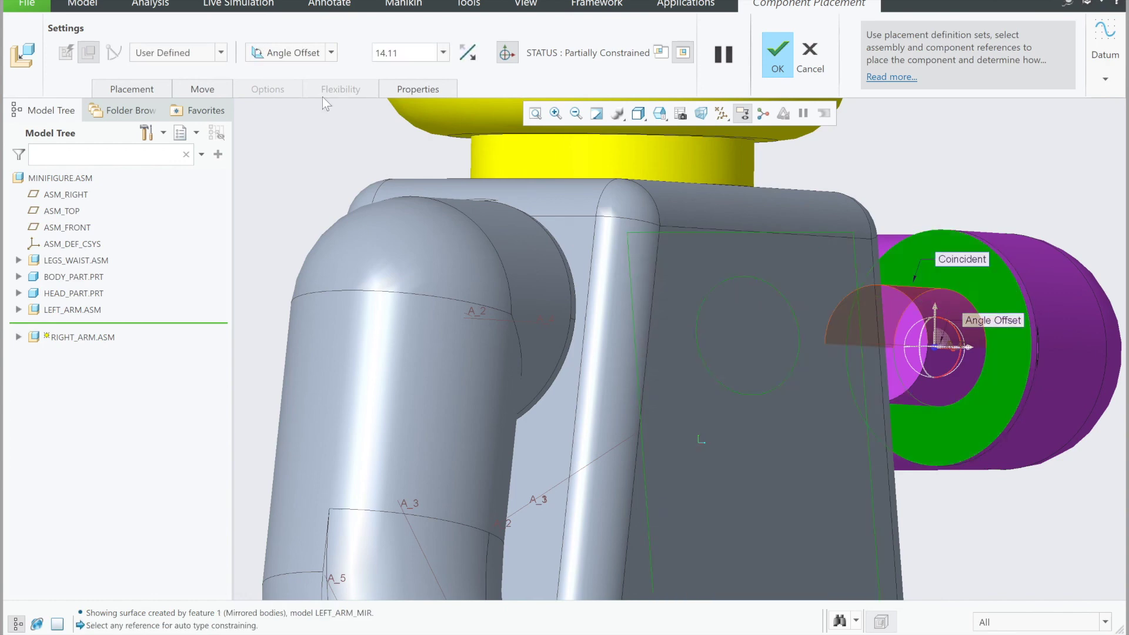
left_click(294, 52)
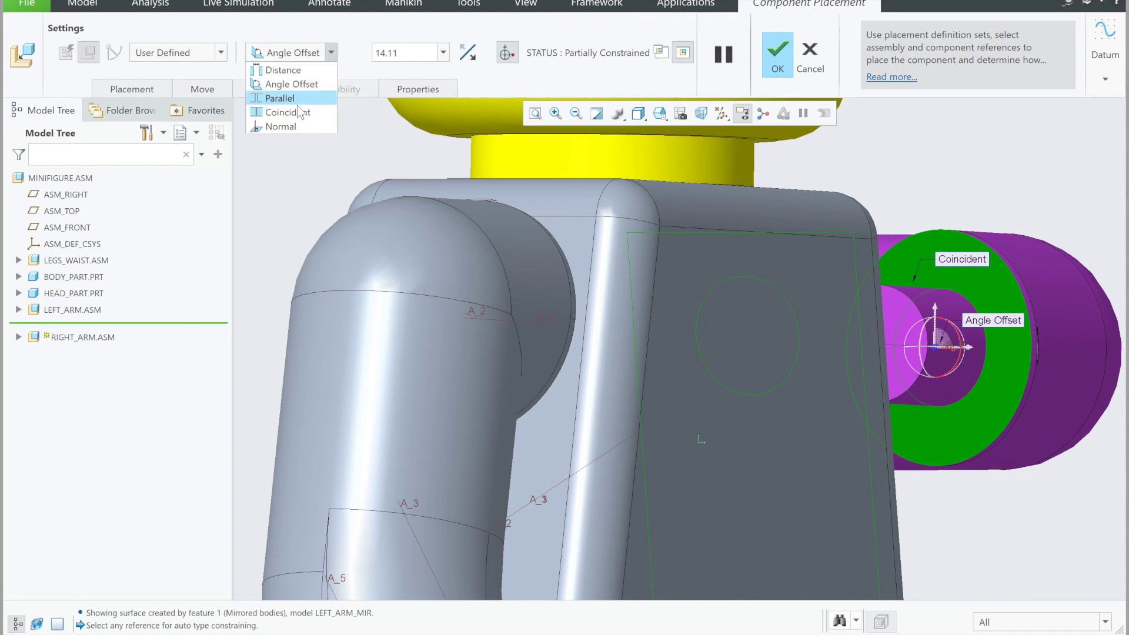
left_click(287, 112)
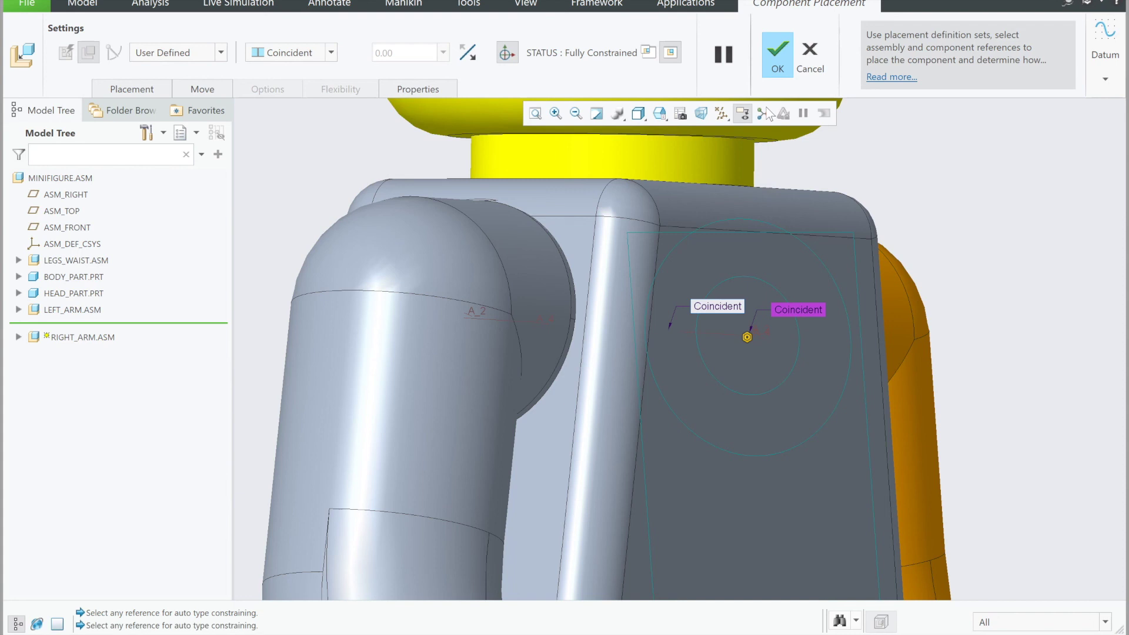
left_click(776, 58)
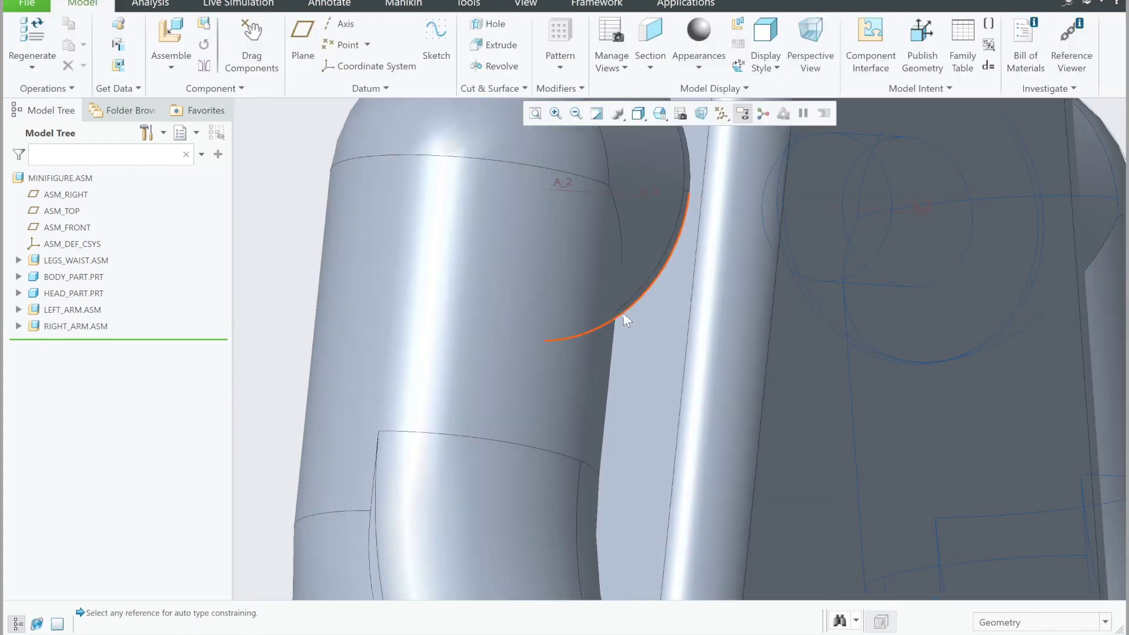
- Examine the whole assembled minifigure from the front to check how both arms sit on the body
scroll(622, 311, "up", 5)
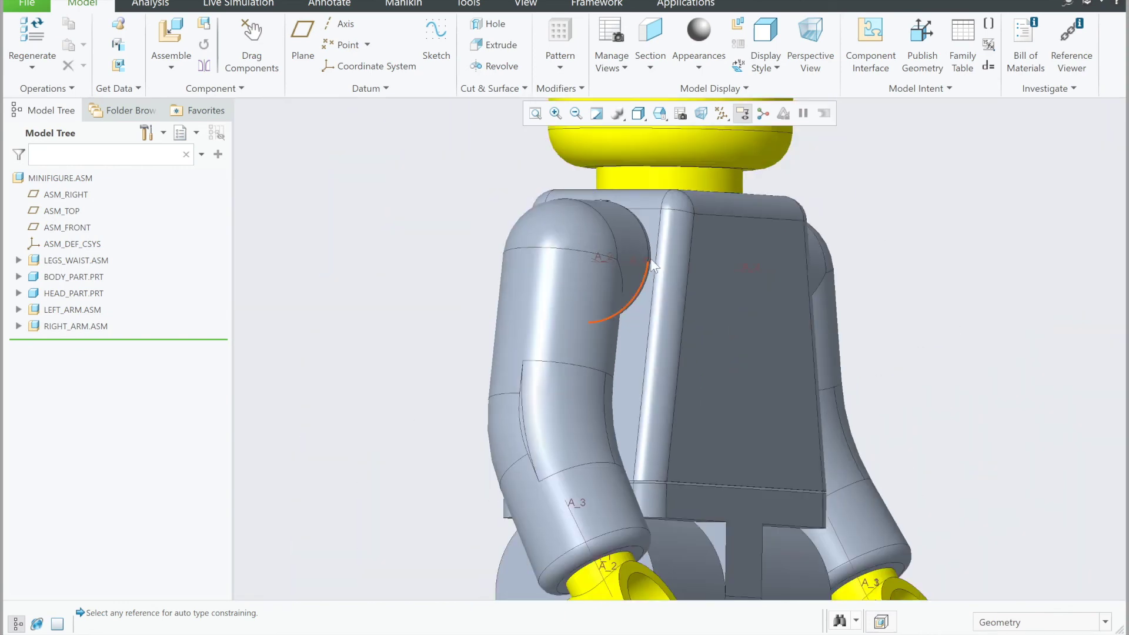
scroll(651, 260, "up", 3)
middle_click_drag(696, 301, 622, 260)
scroll(590, 315, "down", 2)
scroll(591, 315, "up", 3)
scroll(591, 316, "up", 2)
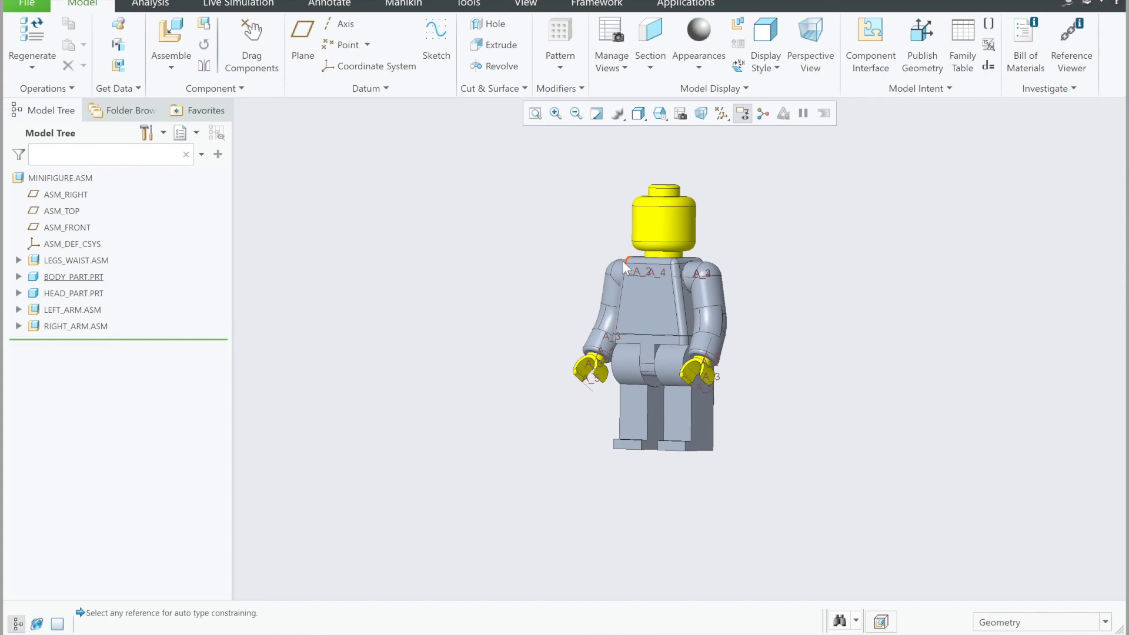
scroll(623, 259, "down", 2)
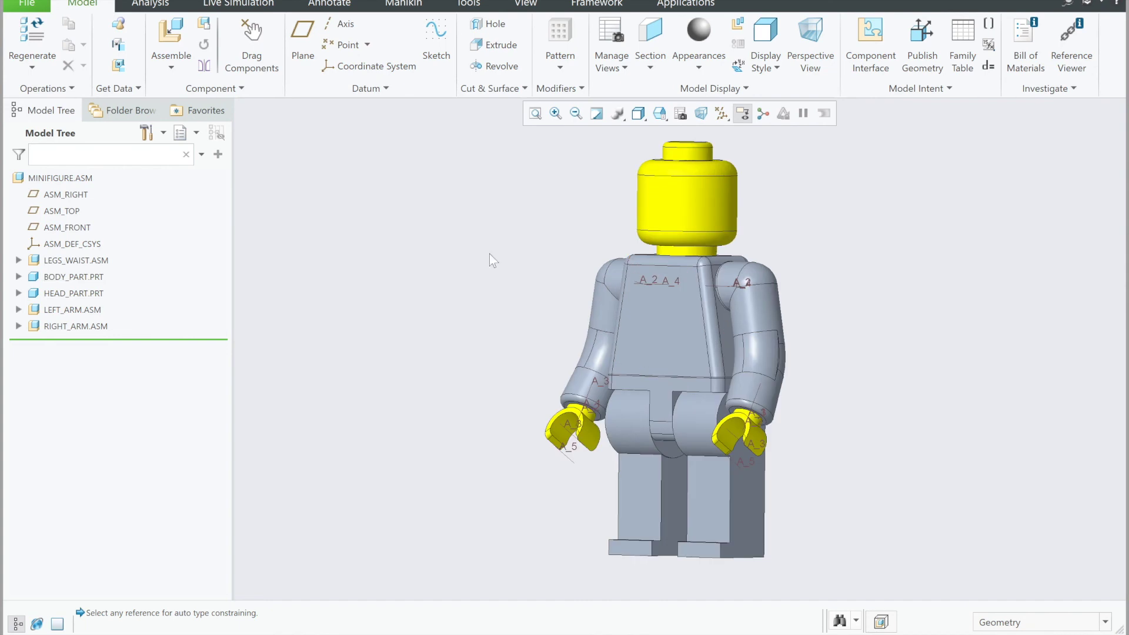